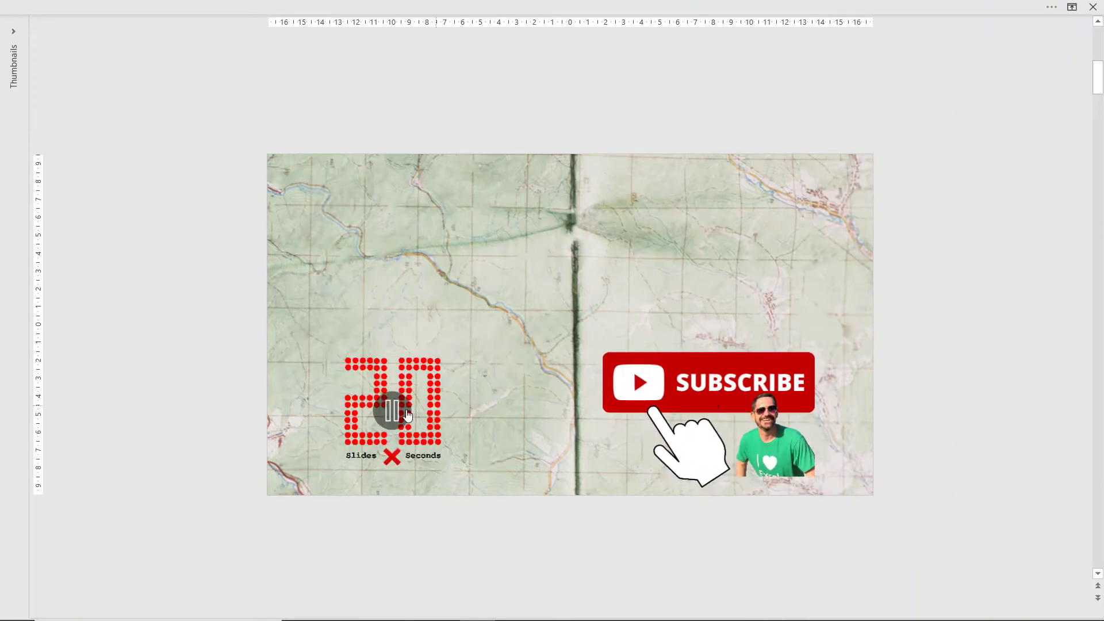
Pause the 20 Slides logo video and the Subscribe video on the map slide
left_click(396, 413)
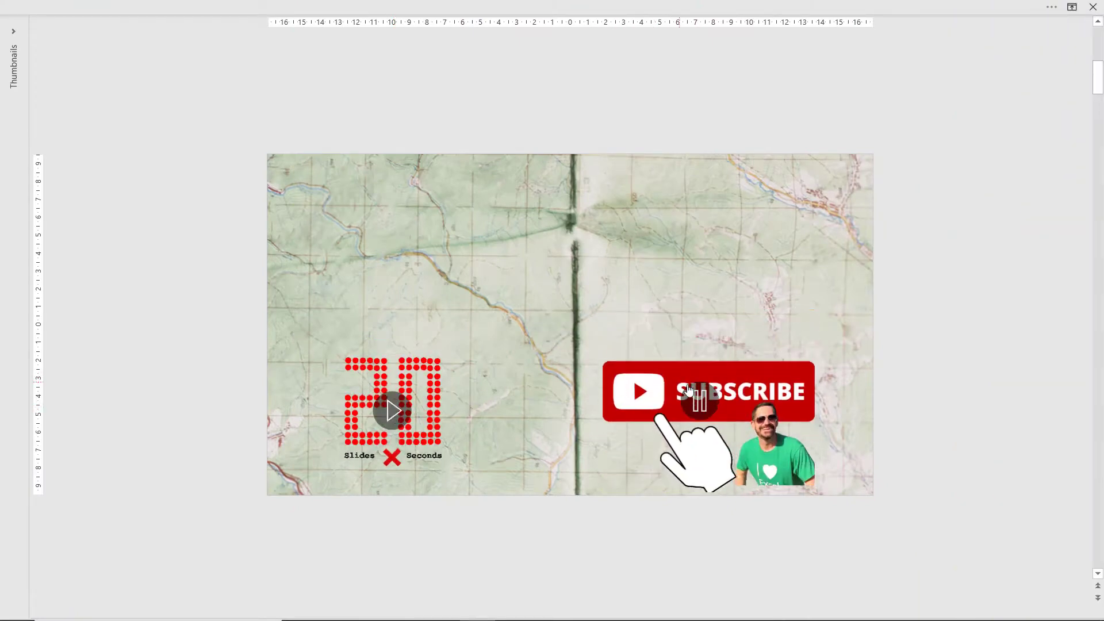
left_click(701, 403)
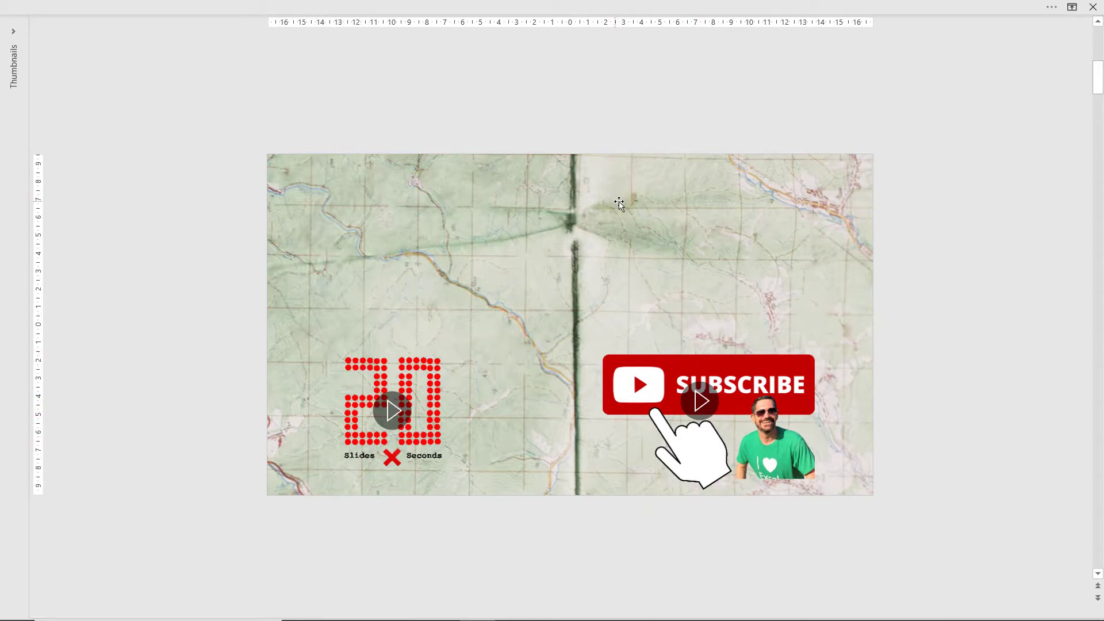
Show the slide list and open the Subscribe slide, selecting its banner, hand and man photo
left_click(13, 34)
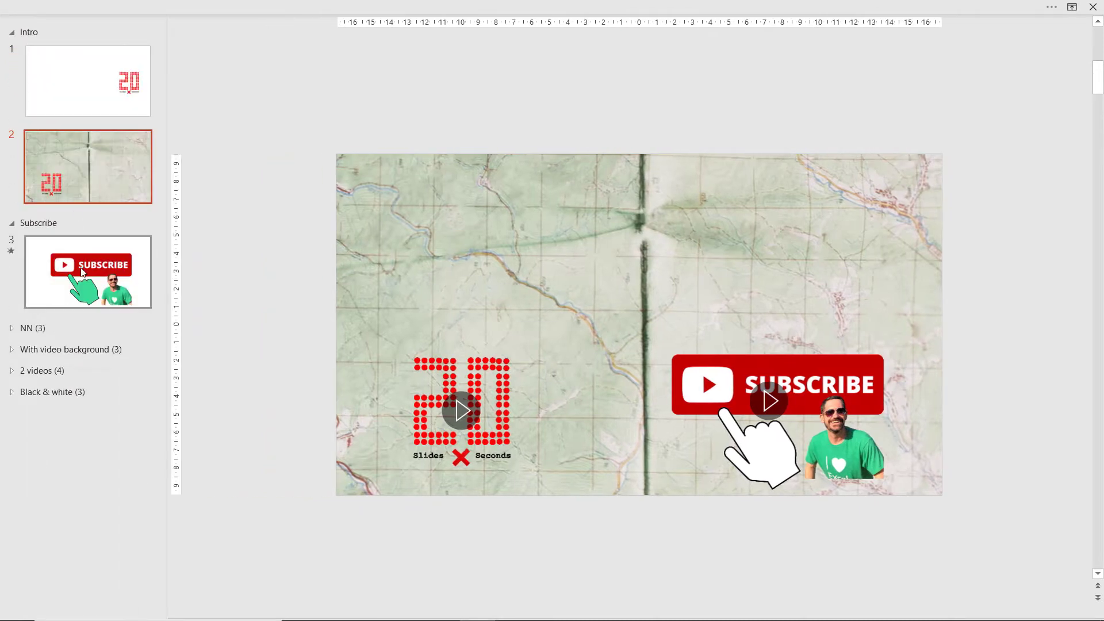
left_click(84, 273)
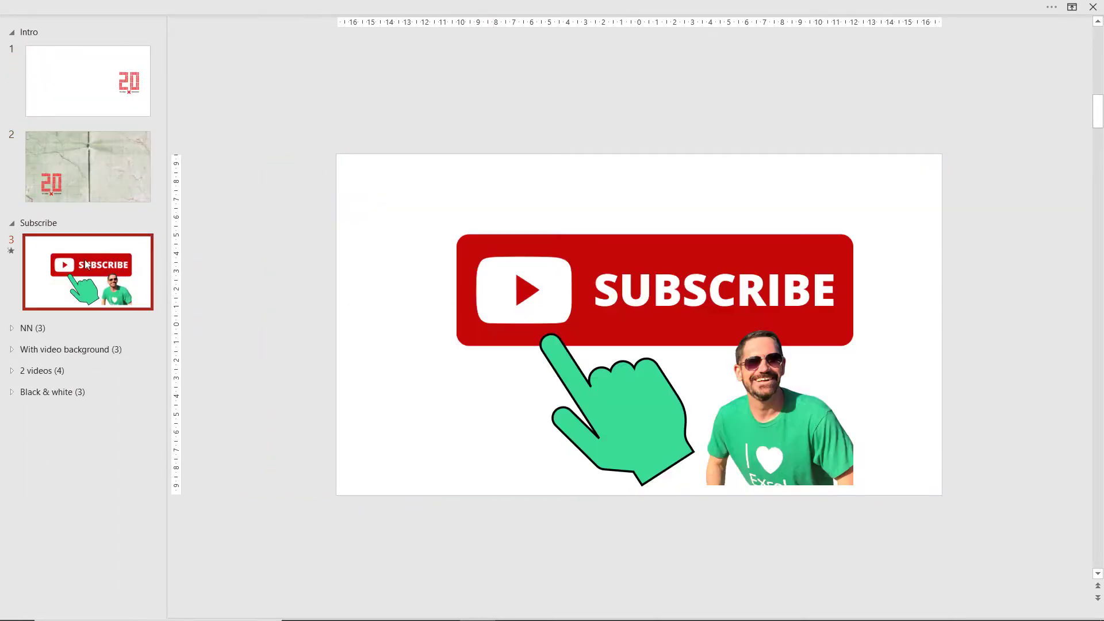
left_click(509, 238)
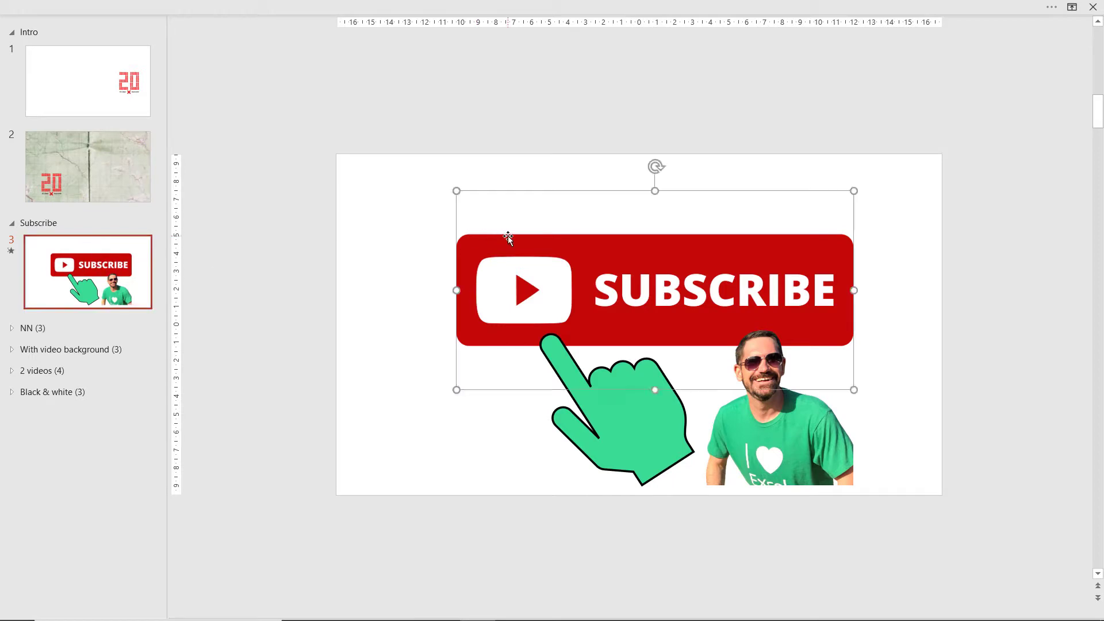
left_click(594, 455)
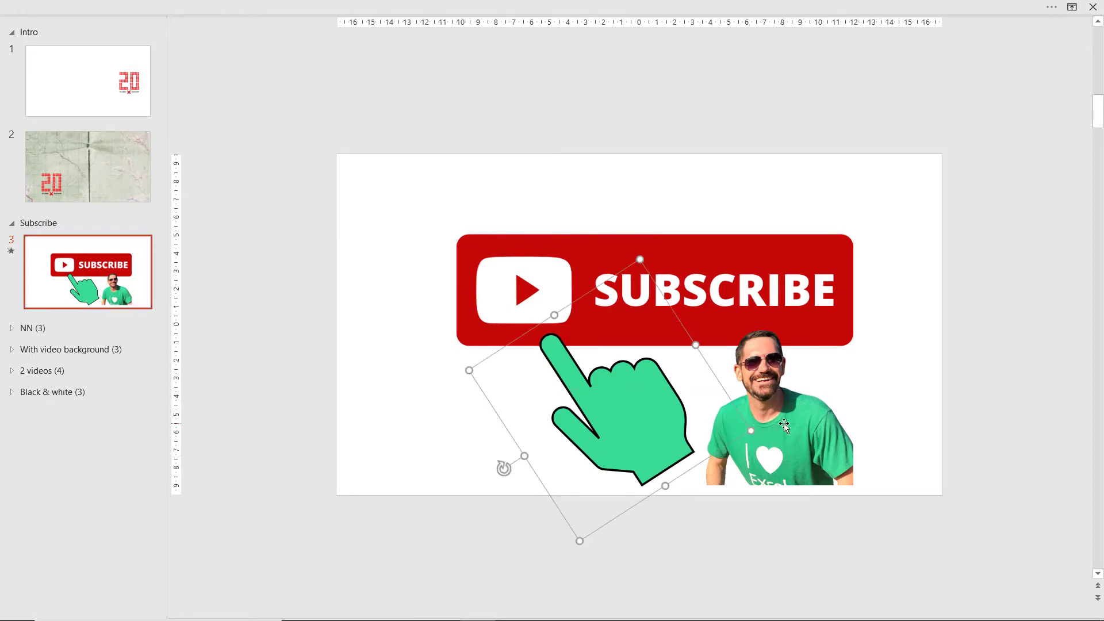
left_click(785, 425)
left_click(645, 418)
Duplicate the Subscribe slide twice as new slides 4 and 5
left_click(65, 255)
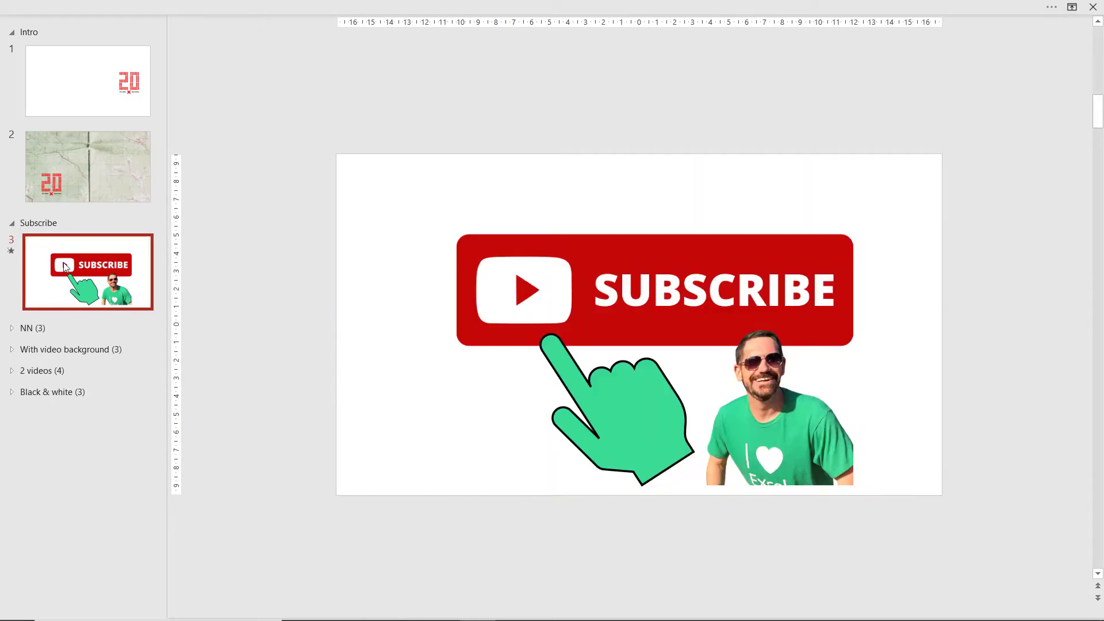
mouse_move(64, 262)
left_mouse_down()
mouse_move(57, 230)
mouse_move(65, 259)
left_mouse_up()
left_click(63, 402)
key("ctrl+v")
On slide 3, move the Subscribe banner, man photo and green hand below the slide
left_click(97, 289)
left_click(574, 286)
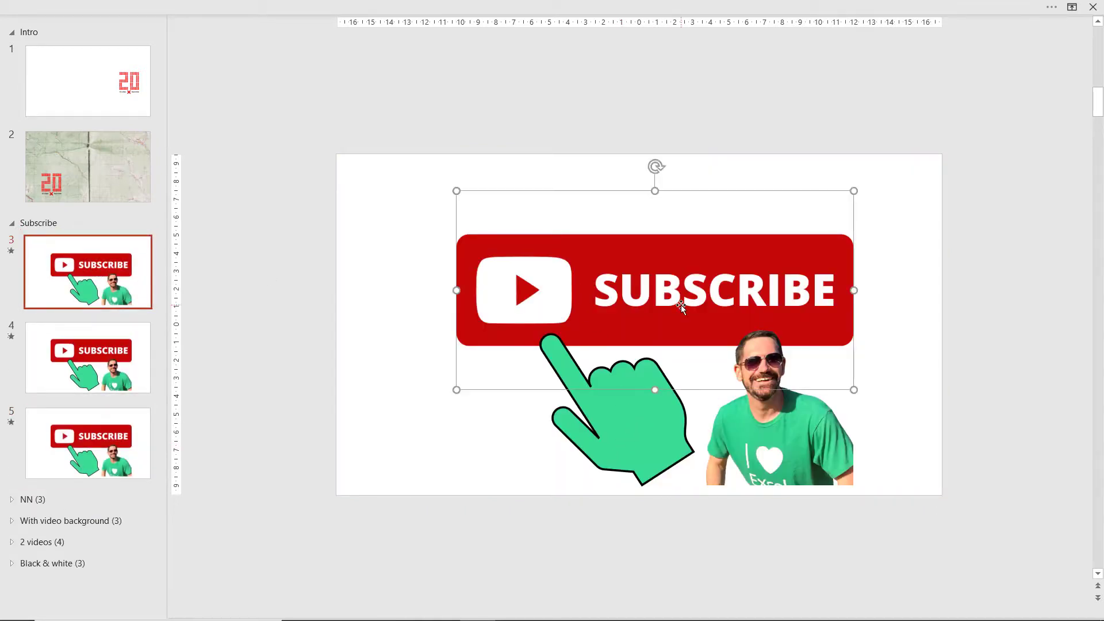
left_click_drag(681, 308, 680, 586)
scroll(680, 574, "down", 1)
scroll(680, 574, "down", 2)
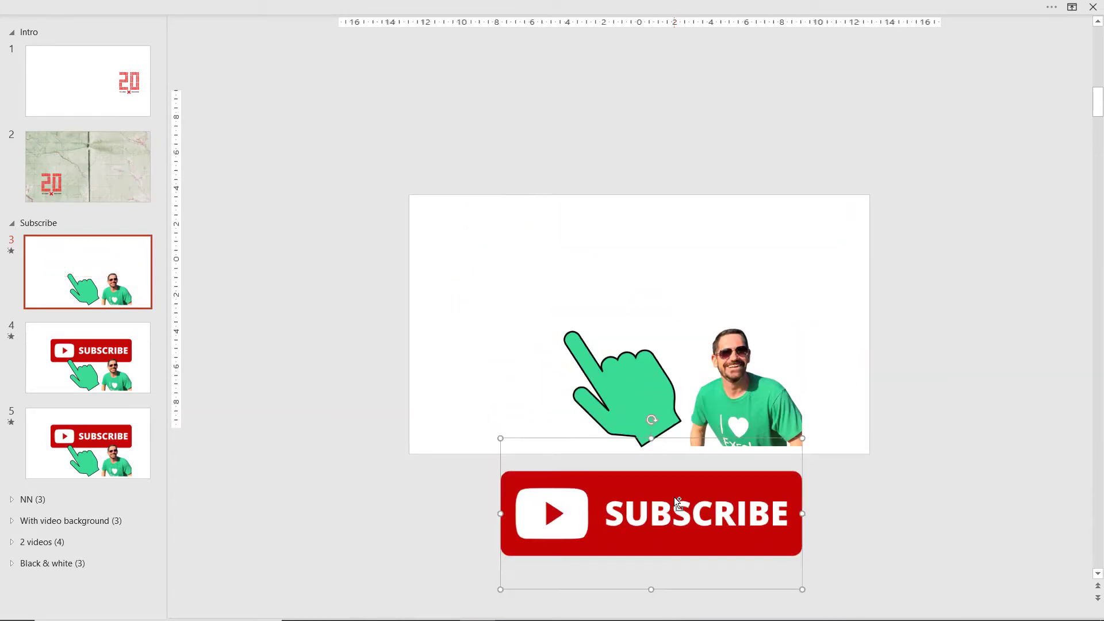
scroll(678, 504, "down", 1)
left_click_drag(706, 369, 712, 519)
left_click_drag(621, 361, 800, 512)
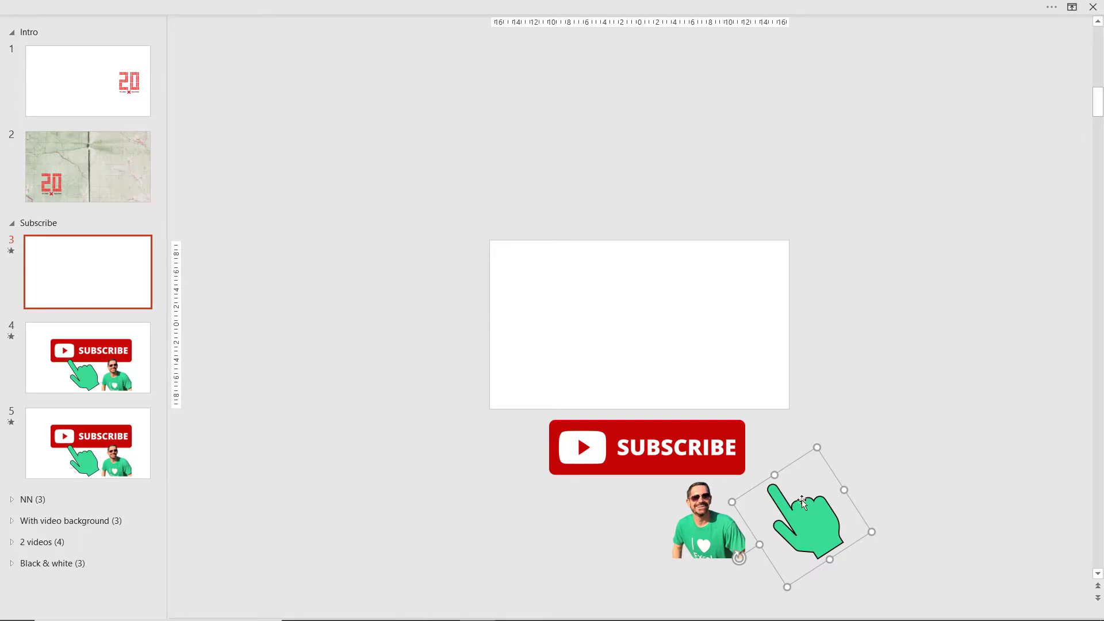
Fill the hand picture on slide 3 with white
right_click(802, 501)
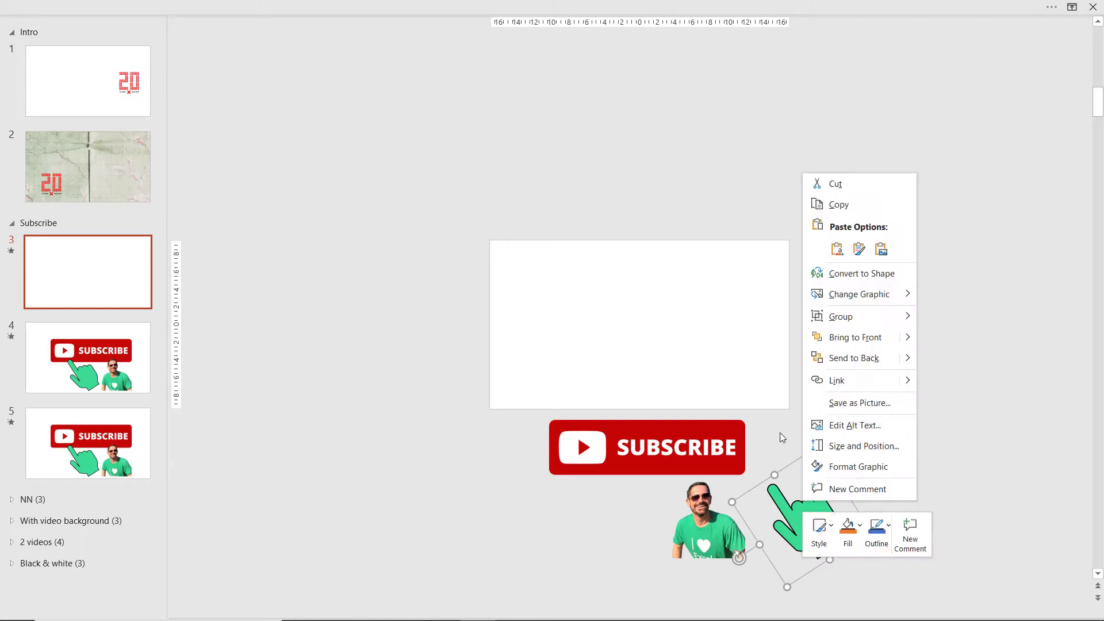
left_click(860, 535)
left_click(847, 345)
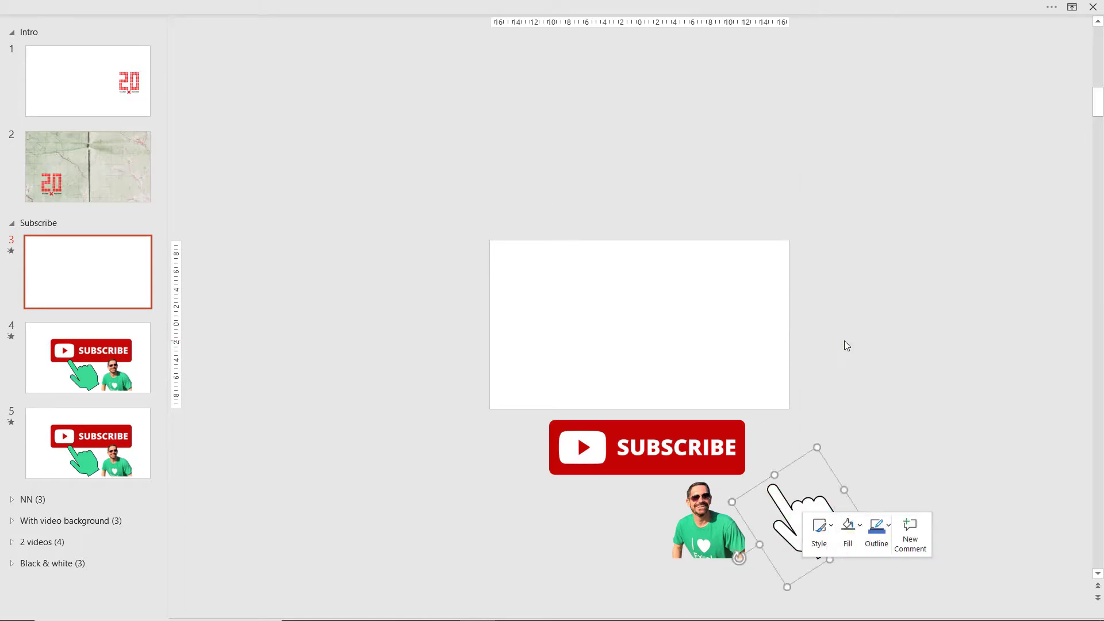
left_click(96, 438)
On slide 5, move the Subscribe banner, man photo and hand above the slide
left_click(604, 323)
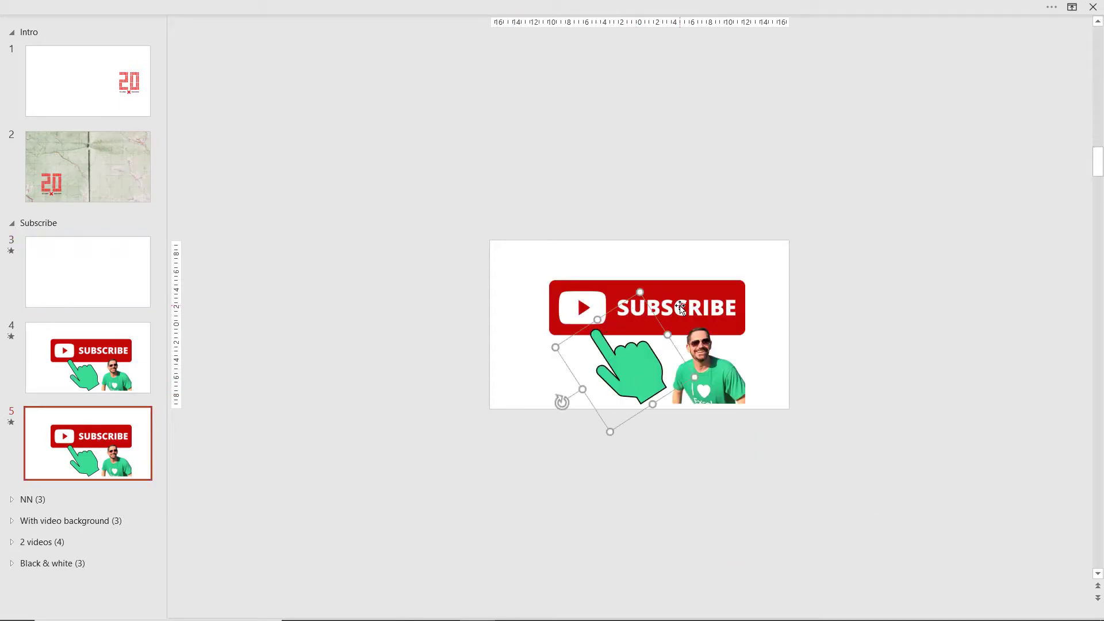
left_click(681, 308)
left_click_drag(681, 308, 680, 187)
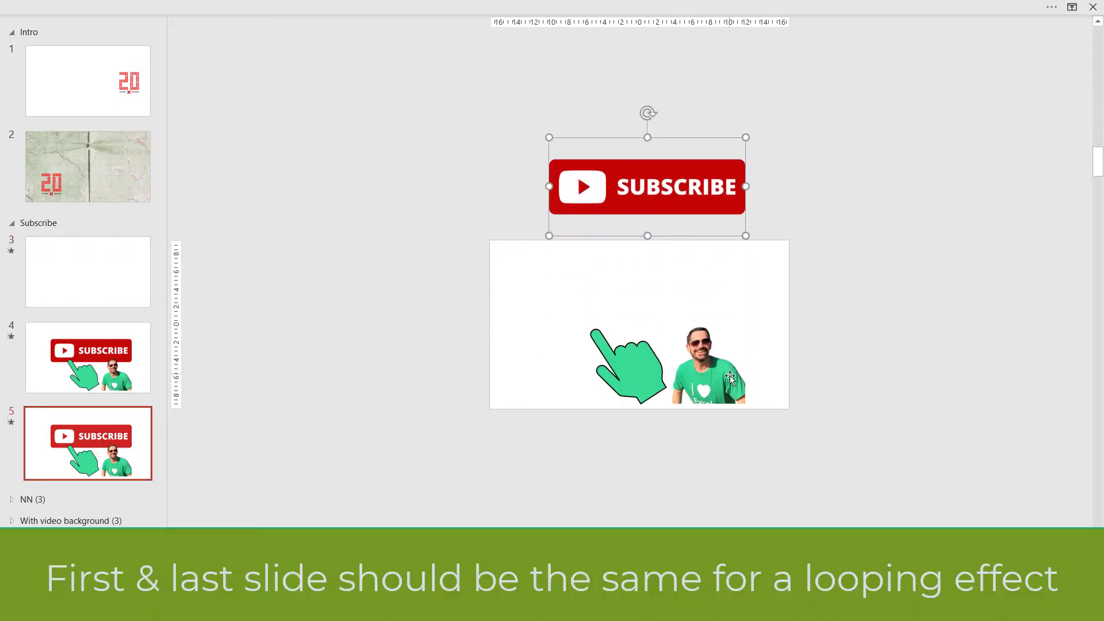
left_click_drag(730, 378, 730, 208)
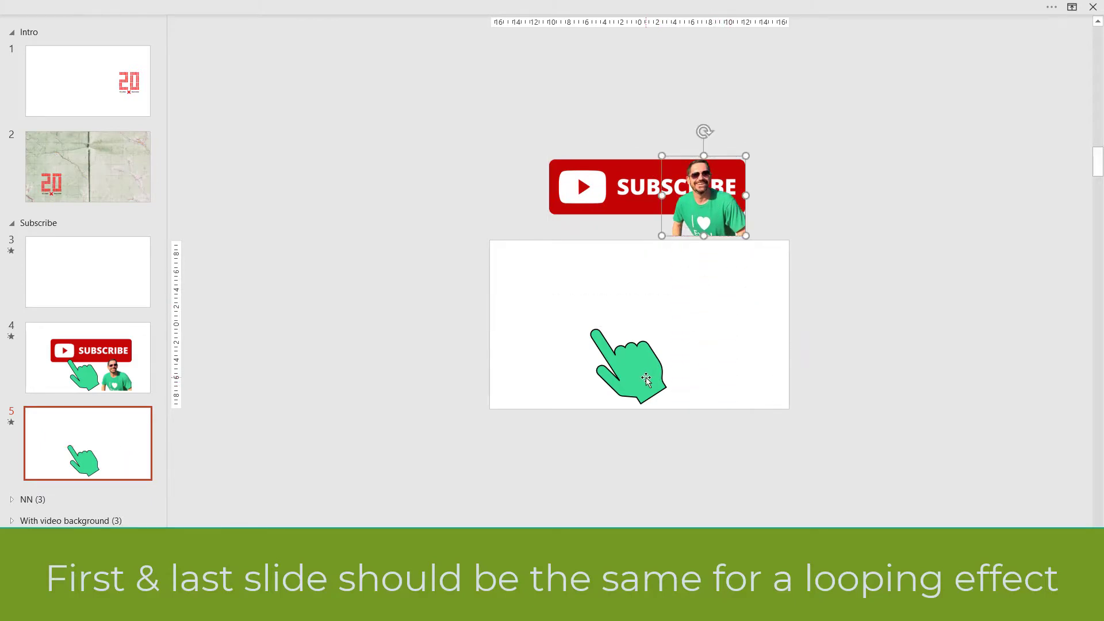
left_click_drag(646, 380, 463, 198)
Fill the hand picture on slide 5 with white
right_click(464, 198)
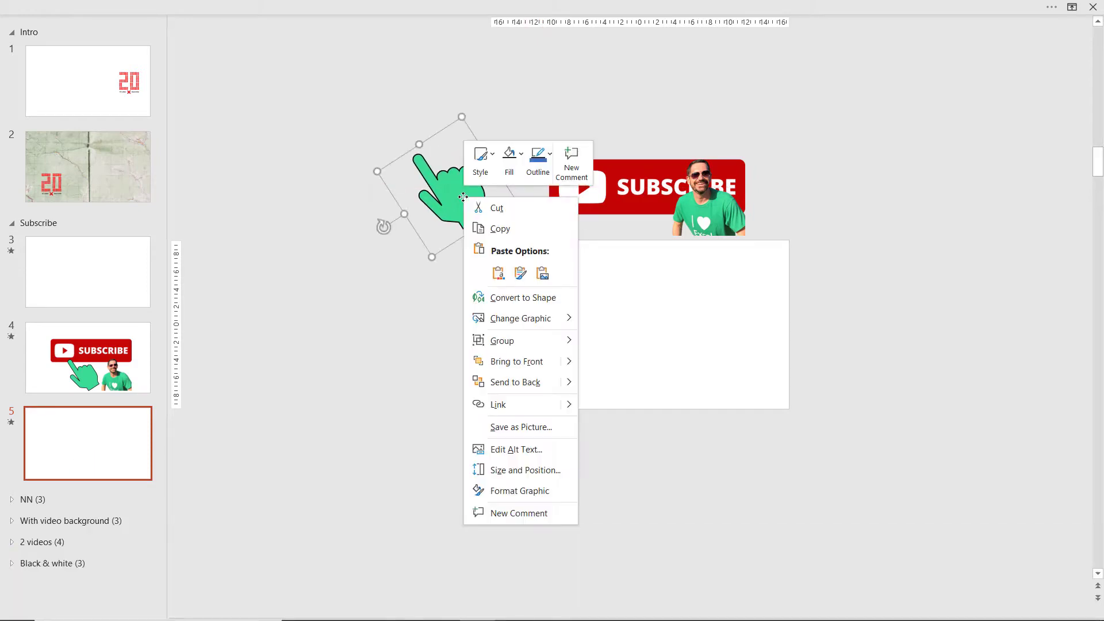
left_click(512, 160)
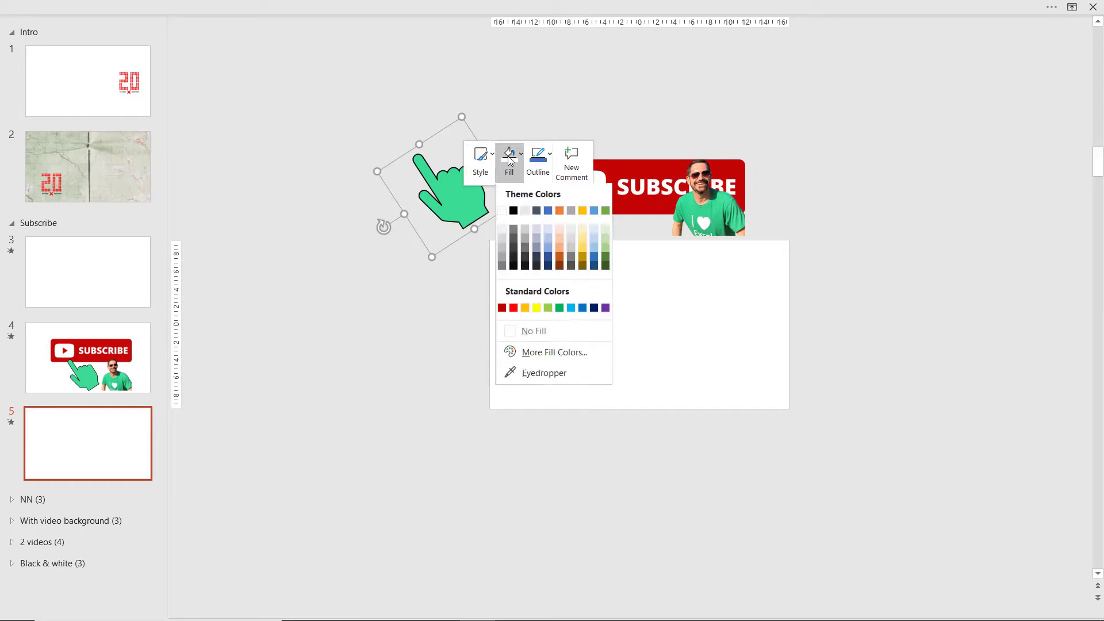
left_click(502, 215)
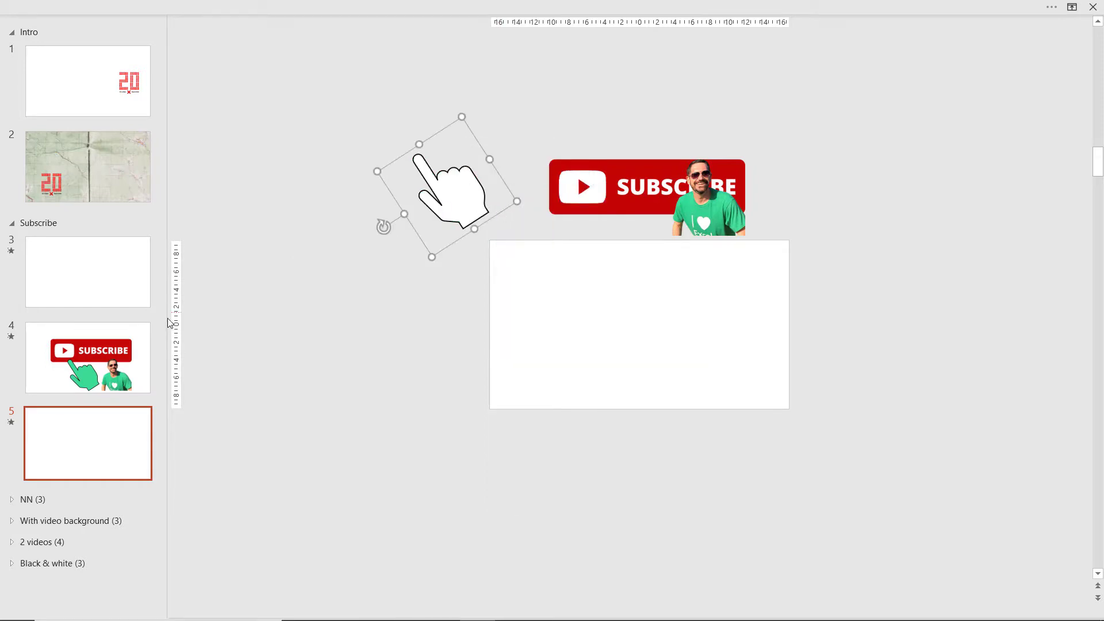
Leave full screen and apply the Morph transition to slides 4 and 5
key("ctrl+shift+F1")
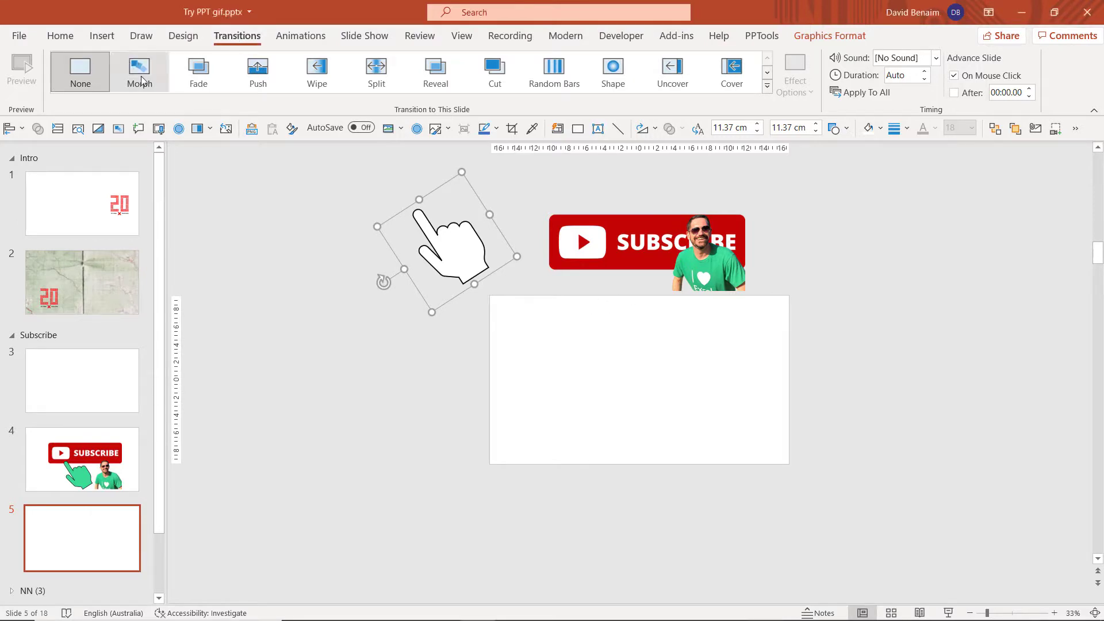
left_click(75, 444)
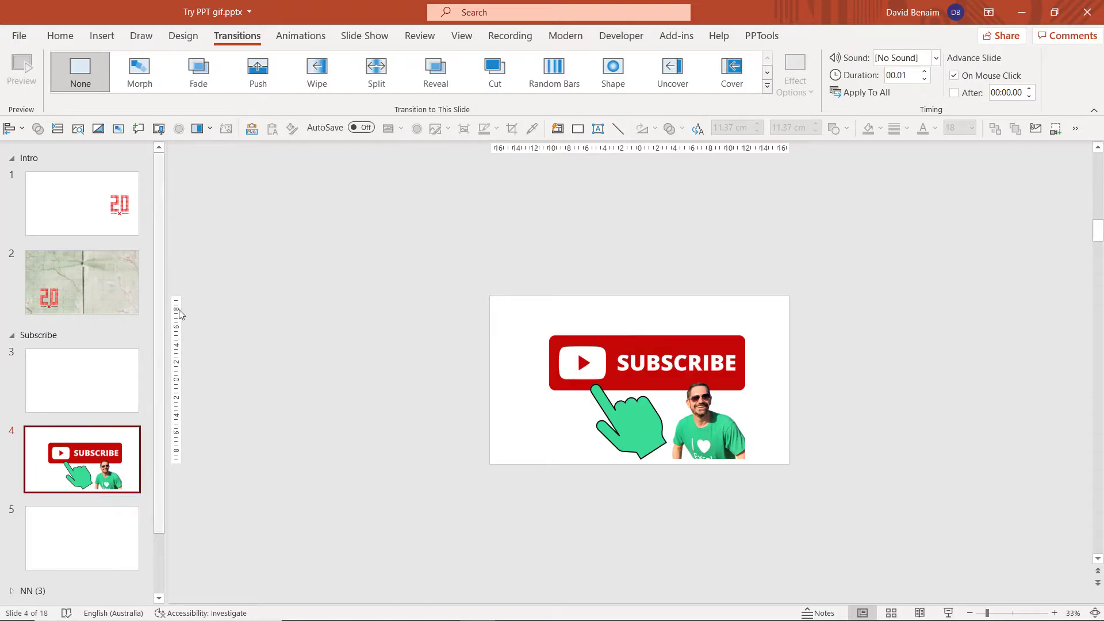
left_click(138, 76)
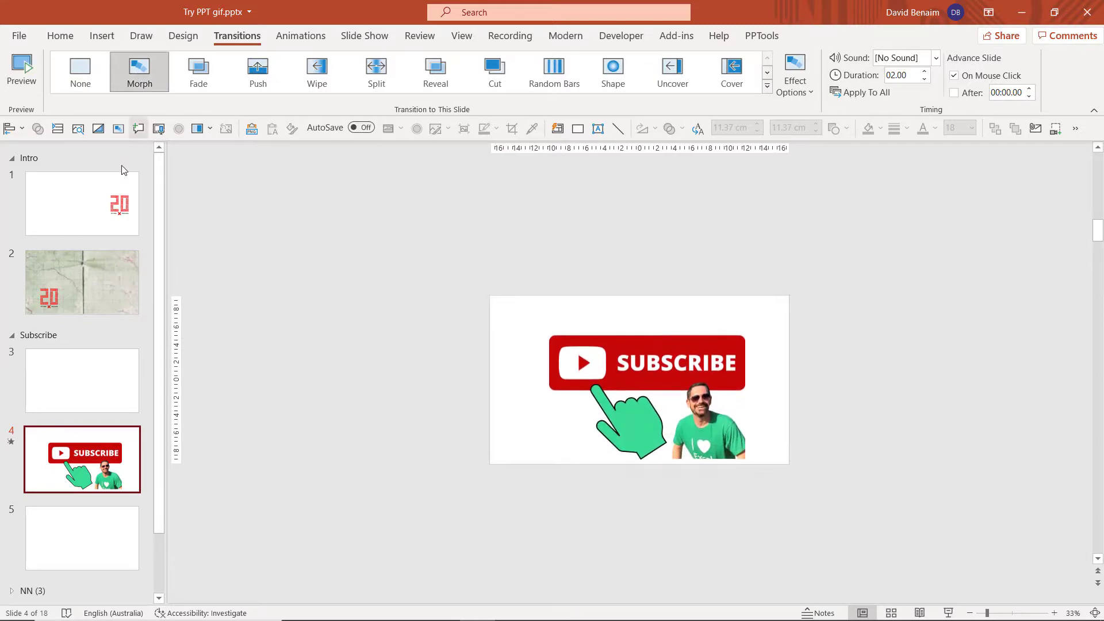
left_click(40, 543)
left_click(140, 73)
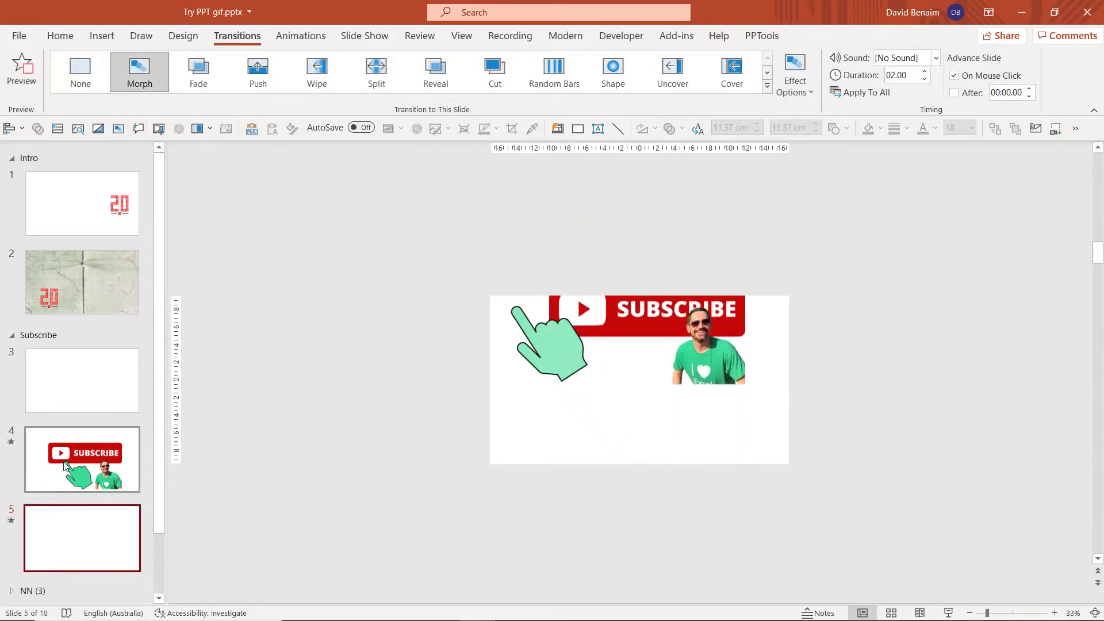
Select slides 3 through 5 and check their transition timing settings
left_click(103, 398)
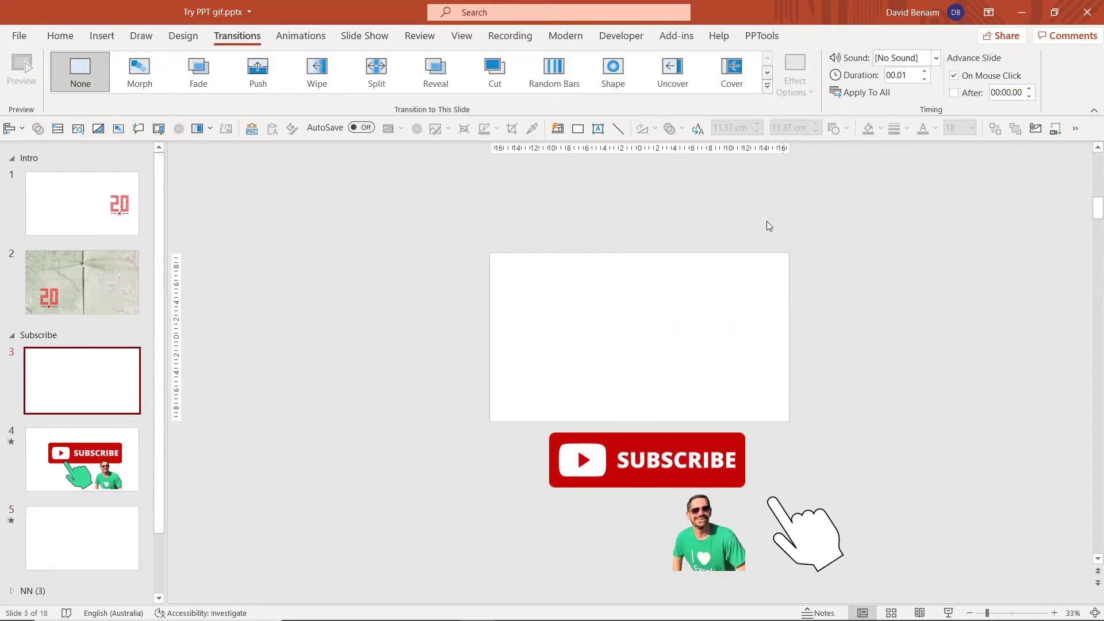
left_click(104, 532, "shift")
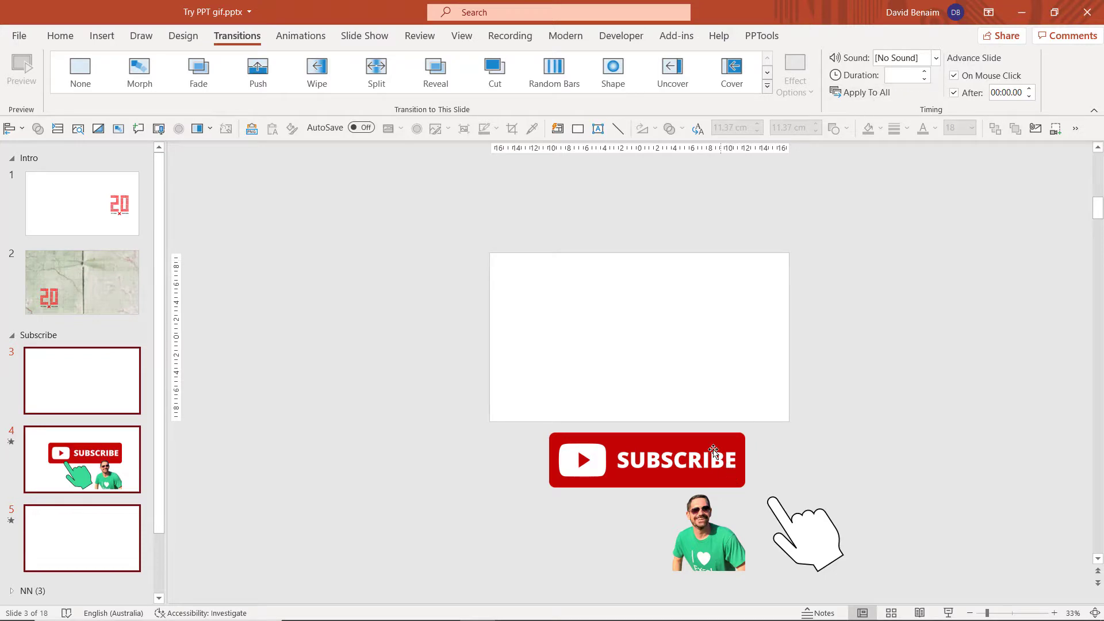
left_click(102, 487)
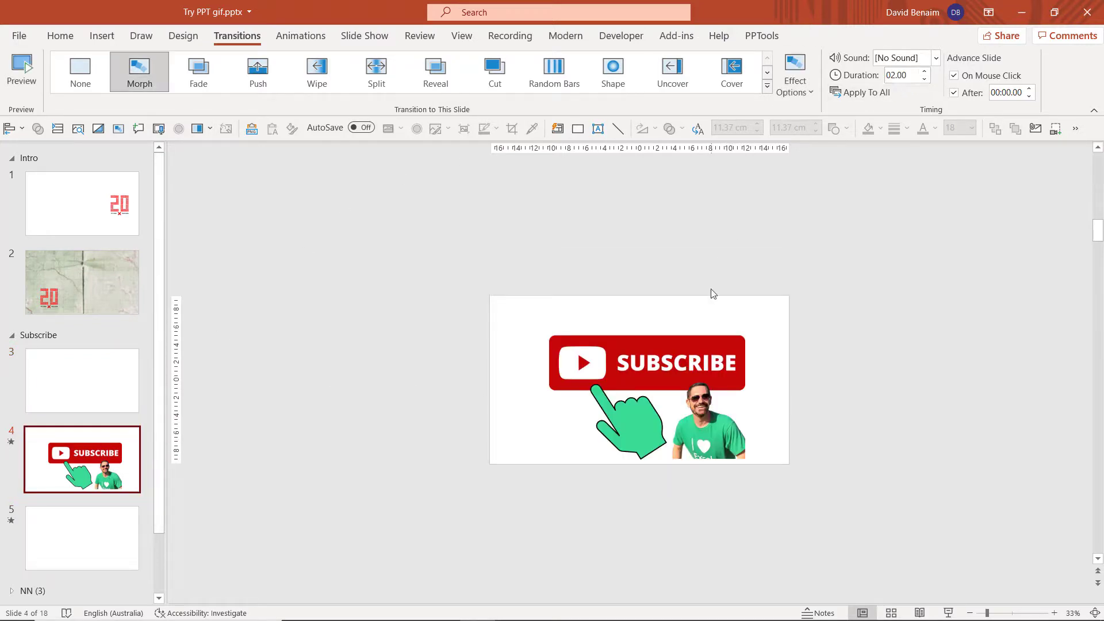
left_click(99, 385)
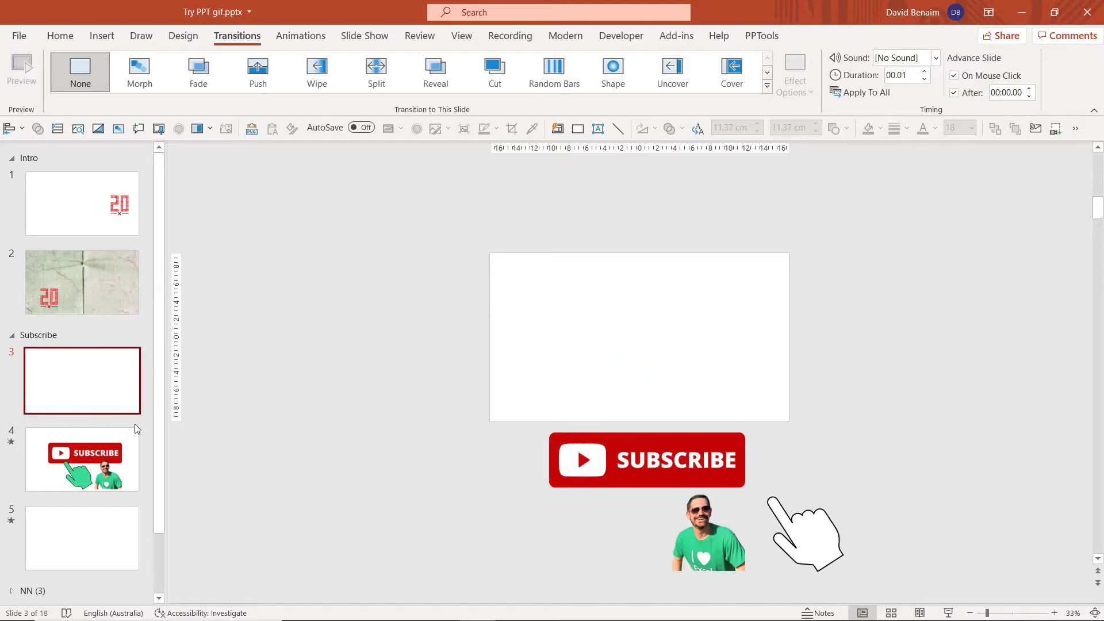
Give the green hand on slide 4 a Teeter emphasis animation
left_click(91, 485)
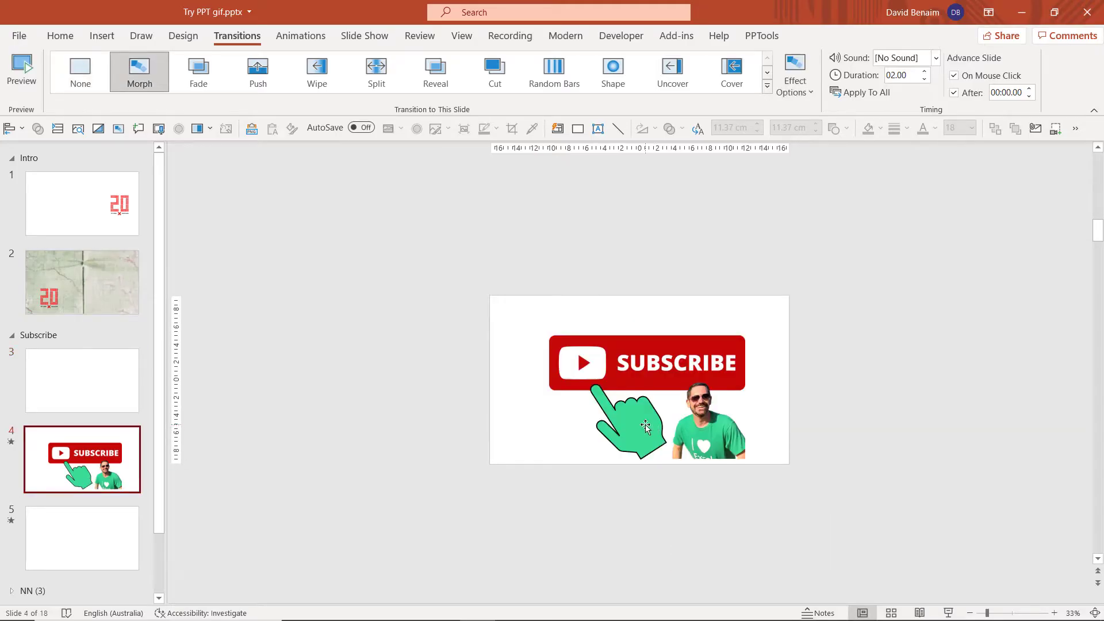
left_click(644, 426)
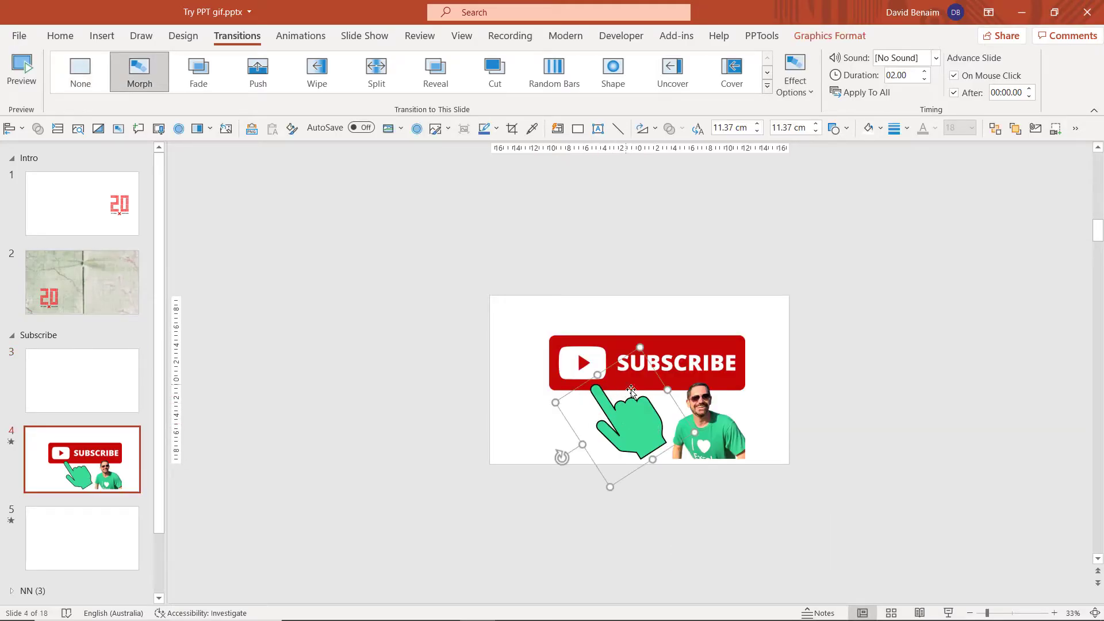
left_click(301, 38)
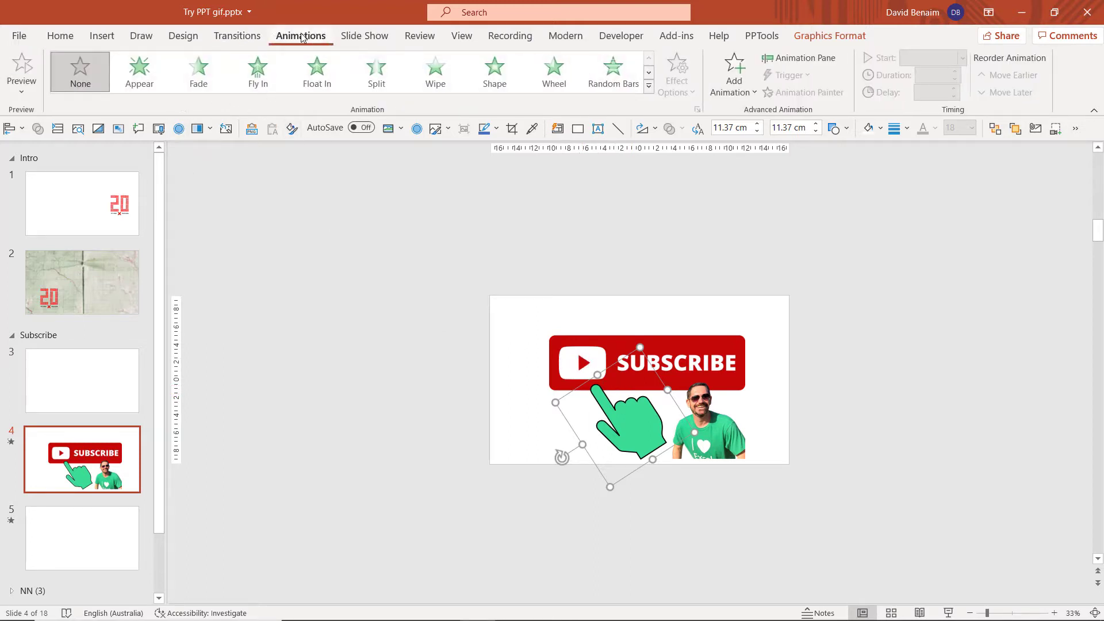
left_click(649, 86)
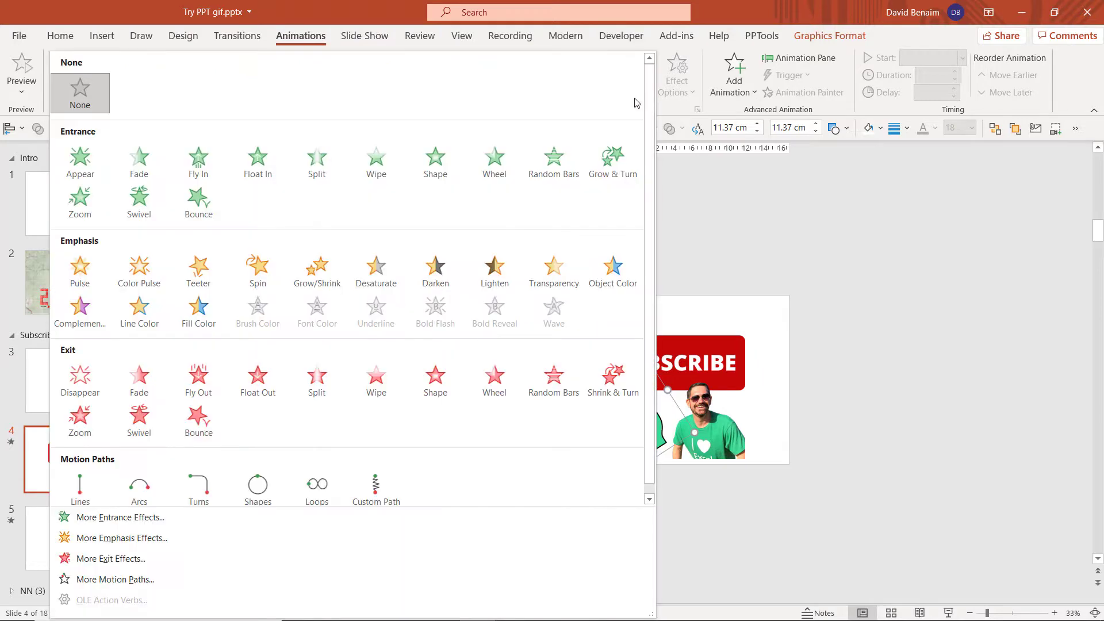
left_click(198, 271)
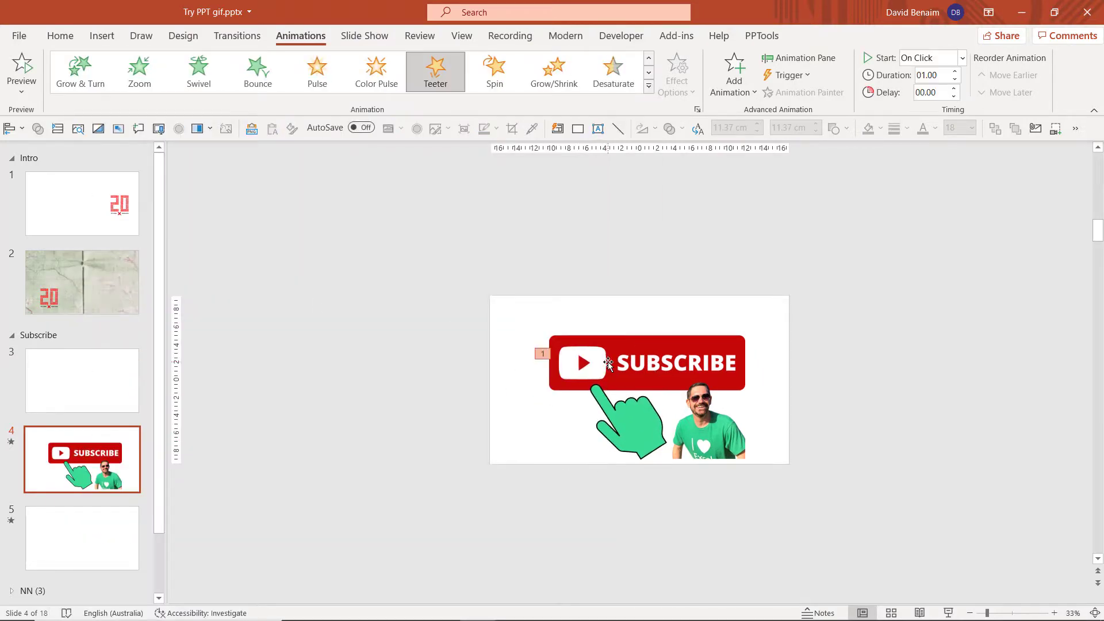
Apply the Pulse emphasis animation to the Subscribe button picture
left_click(606, 349)
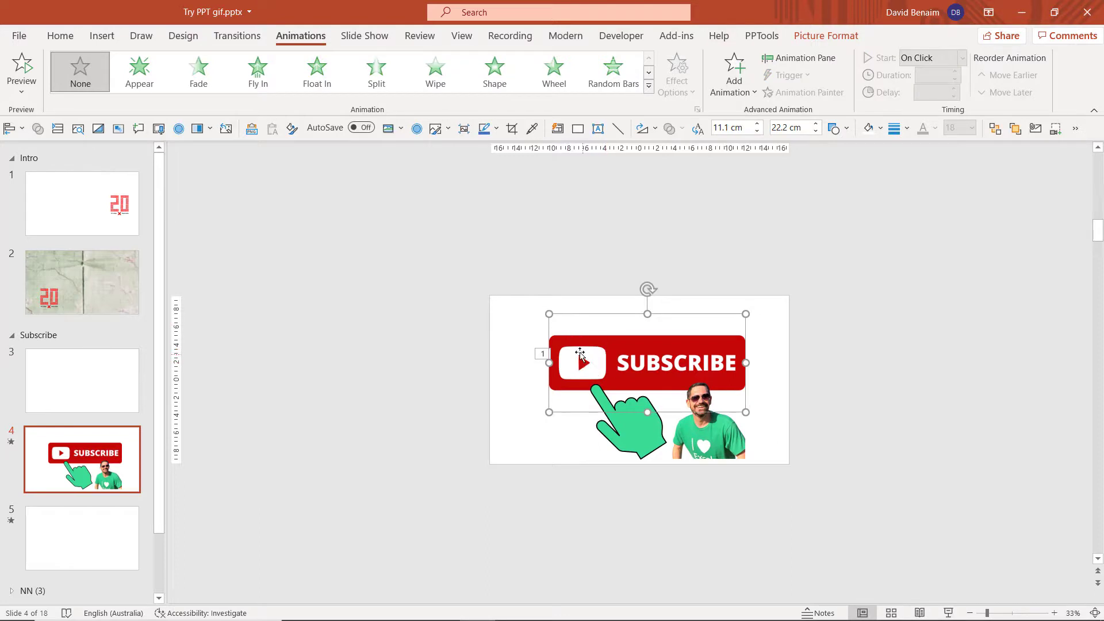
left_click(649, 86)
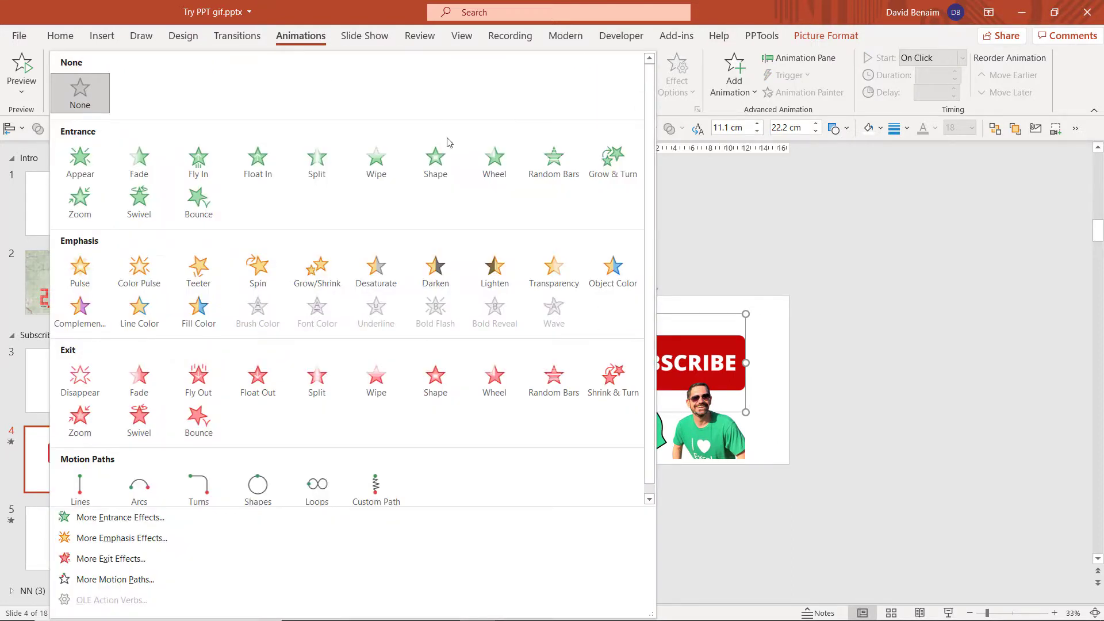
left_click(87, 278)
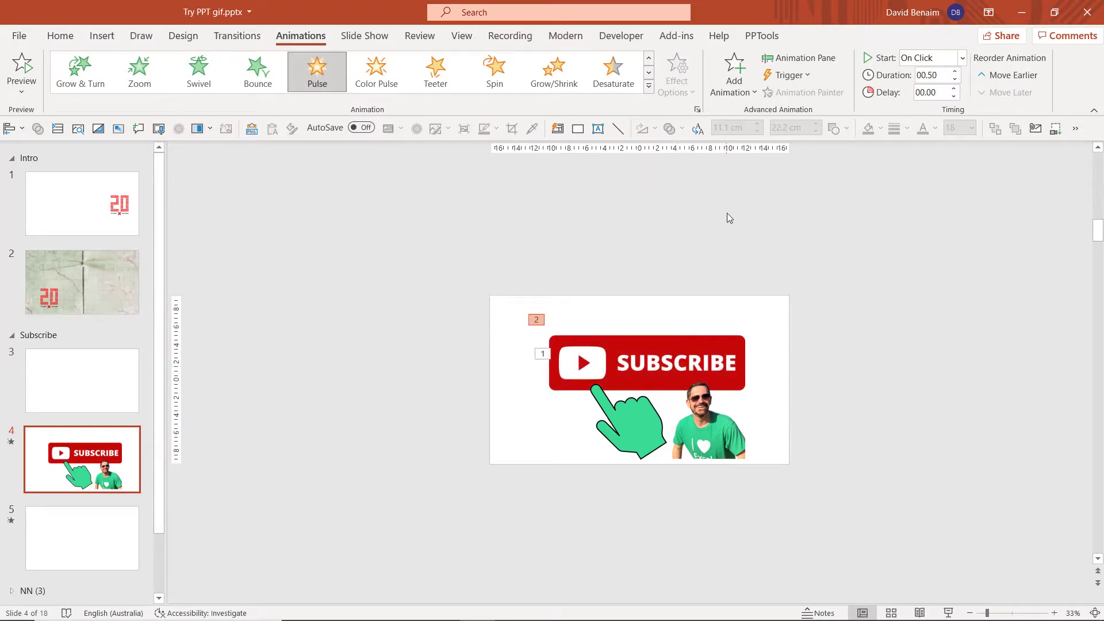
In the Animation Pane, move Picture 2's Pulse above the Teeter animation
left_click(684, 359)
left_click(799, 57)
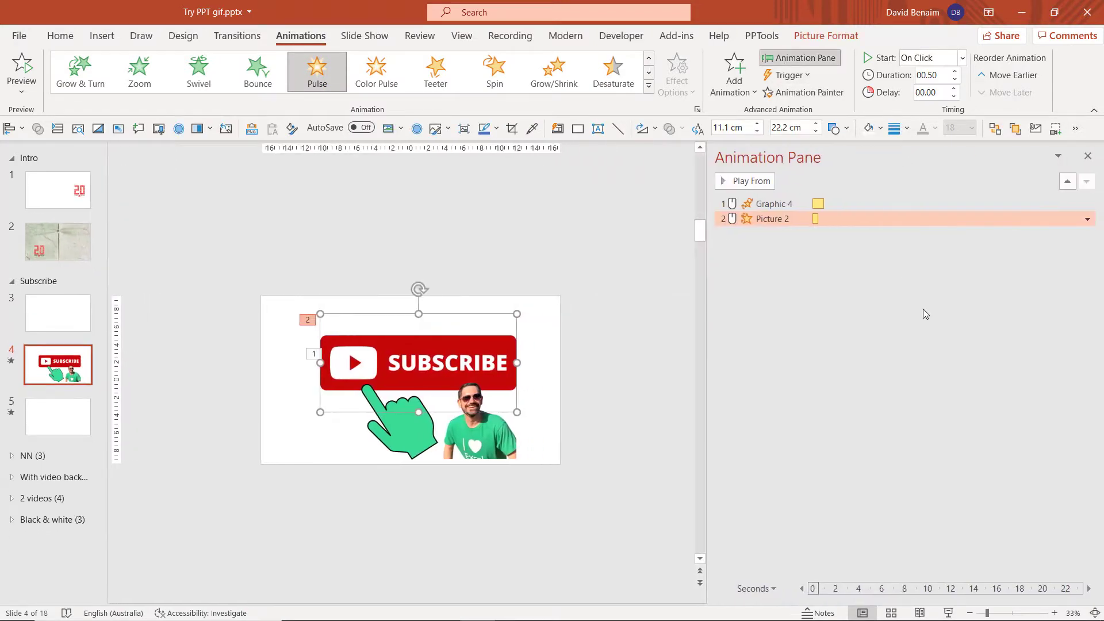
left_click(783, 222)
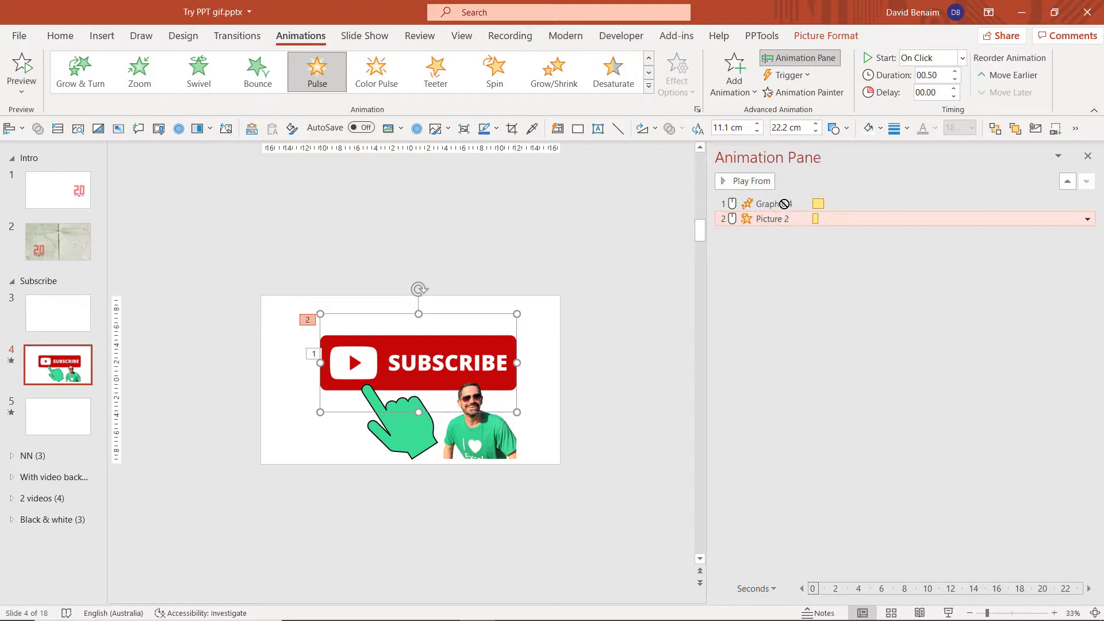
left_click_drag(784, 204, 782, 206)
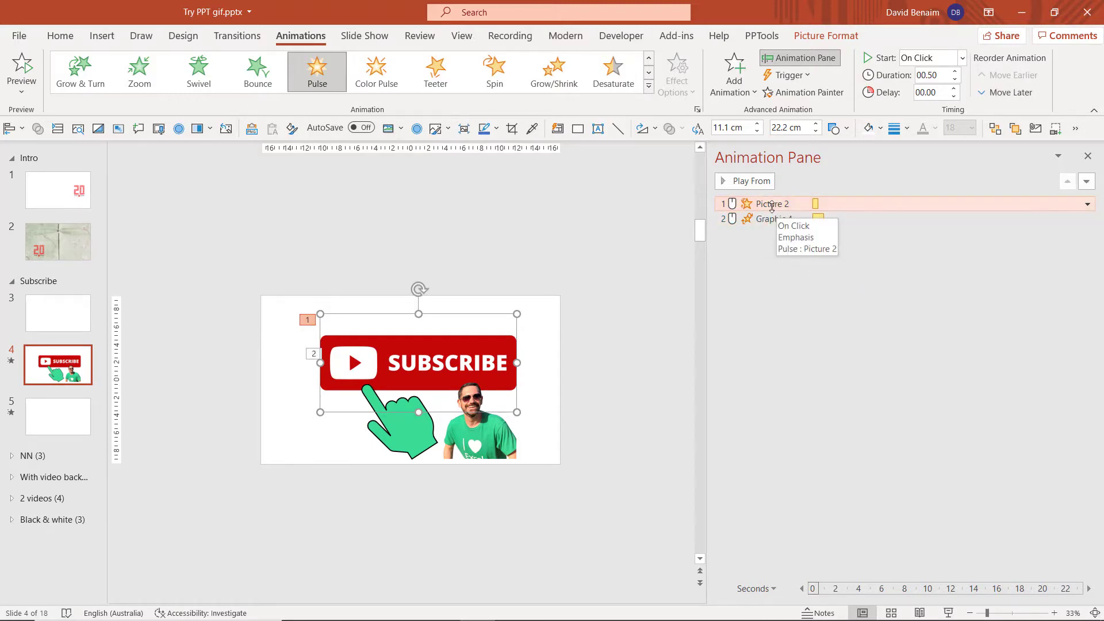
Set the Pulse to start With Previous and the Teeter to start After Previous
left_click(930, 58)
left_click(939, 87)
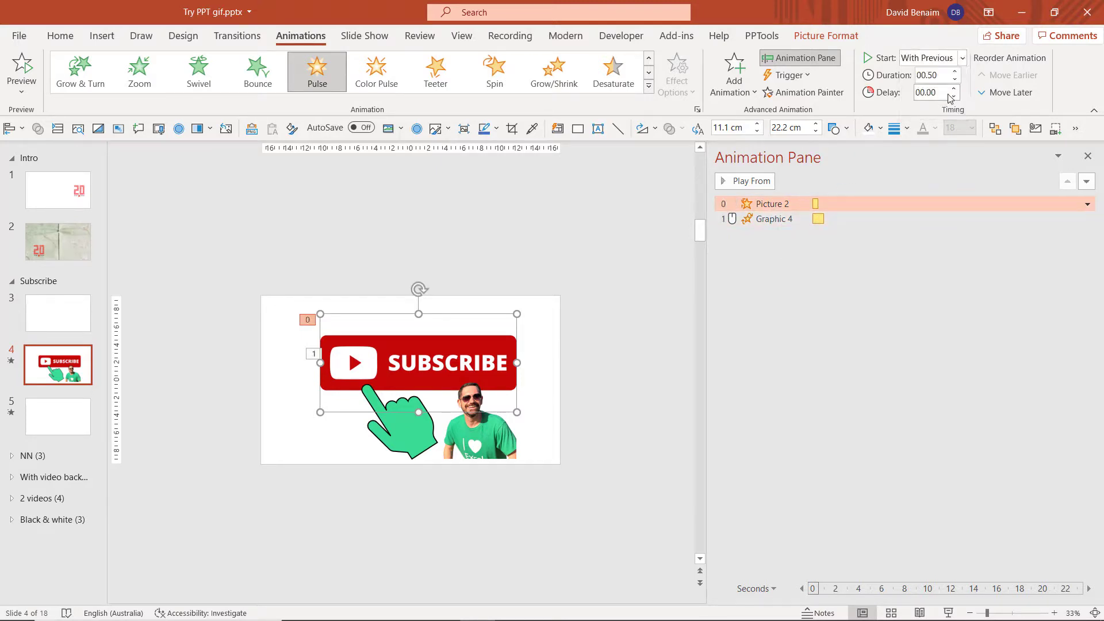
left_click(793, 222)
left_click(962, 58)
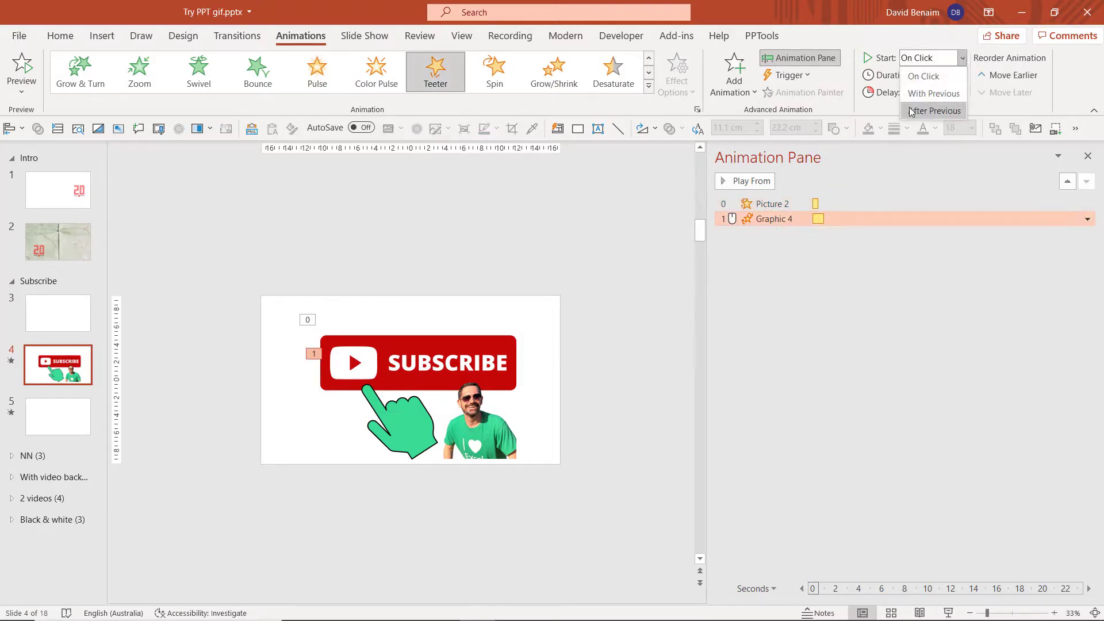
left_click(932, 111)
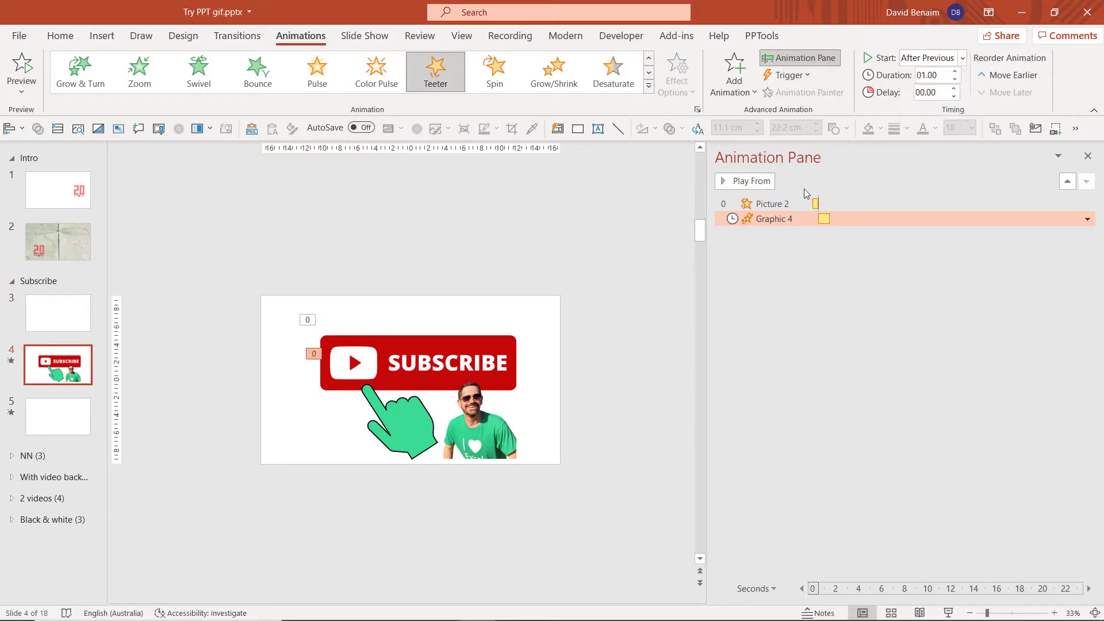
left_click(845, 205)
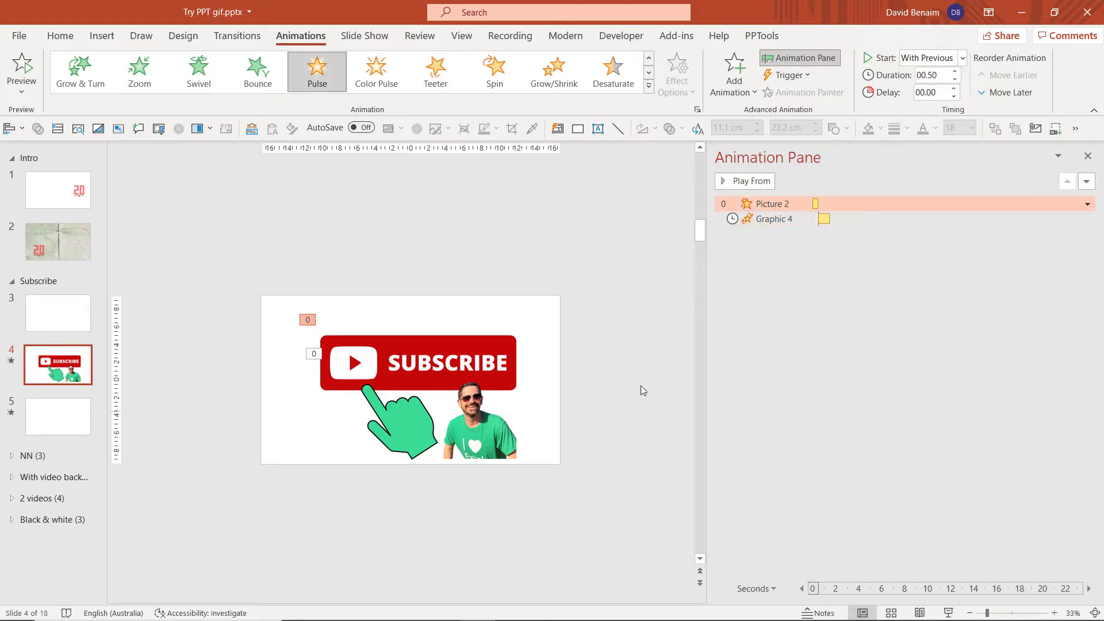
left_click(15, 327)
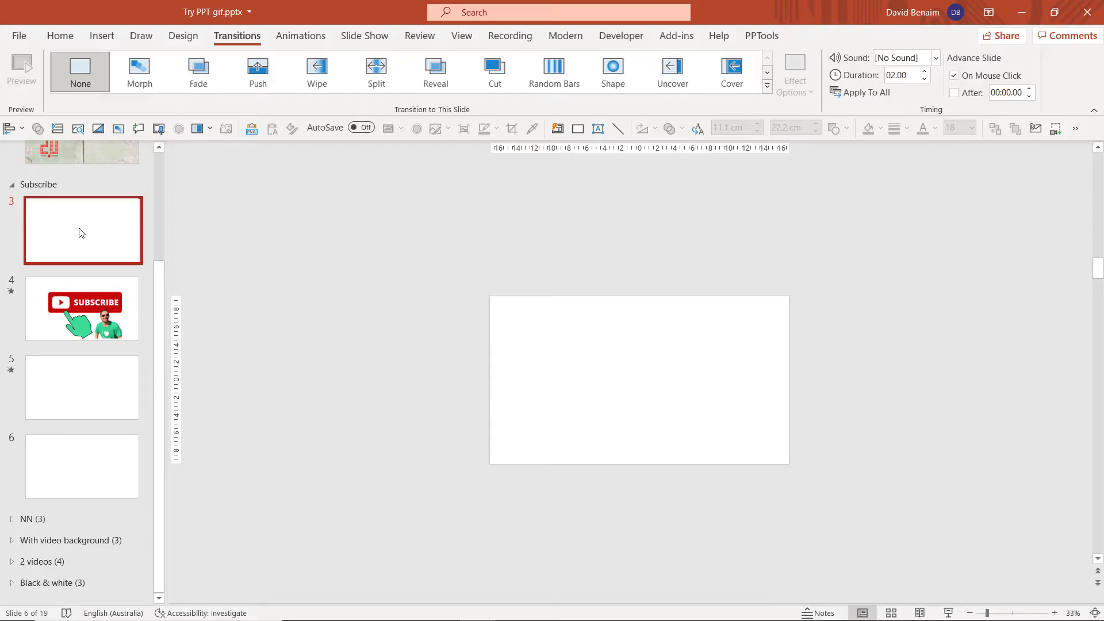
Go to the Create an Animated GIF export page
left_click(87, 382)
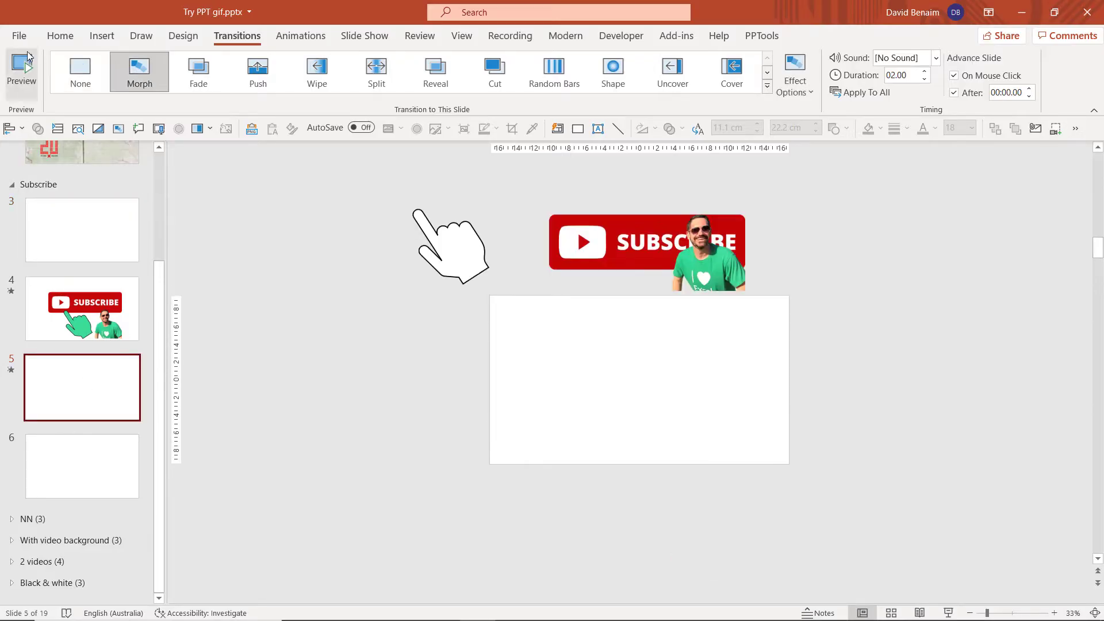
left_click(21, 35)
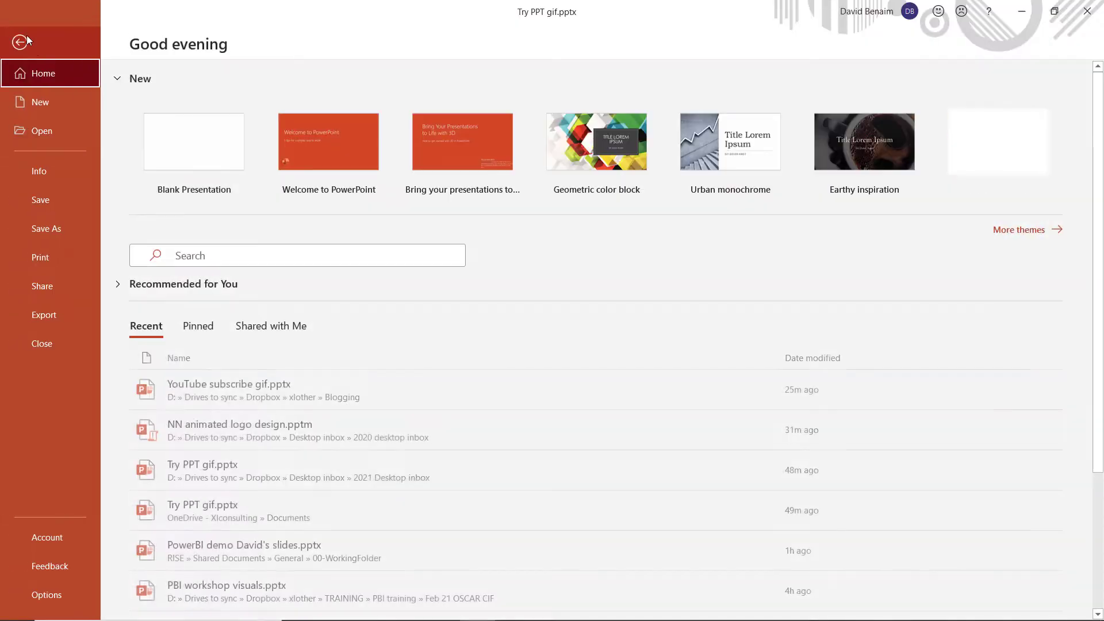
left_click(61, 312)
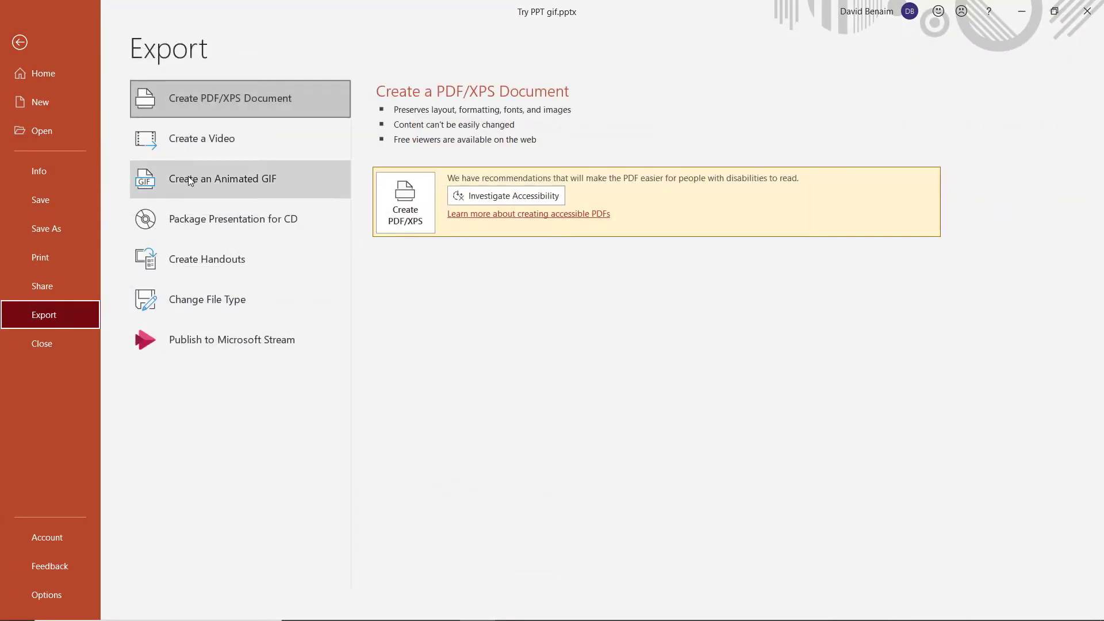
left_click(237, 178)
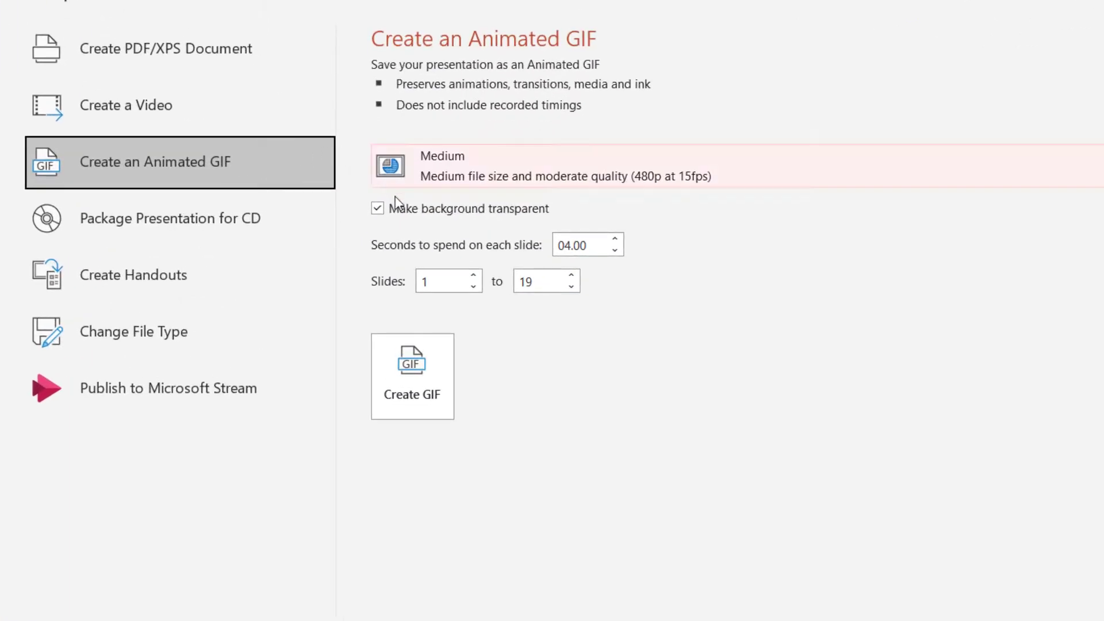
Set the GIF to slides 3 to 5, 4 seconds per slide, Medium quality
double_click(429, 283)
type("3")
double_click(546, 282)
type("5")
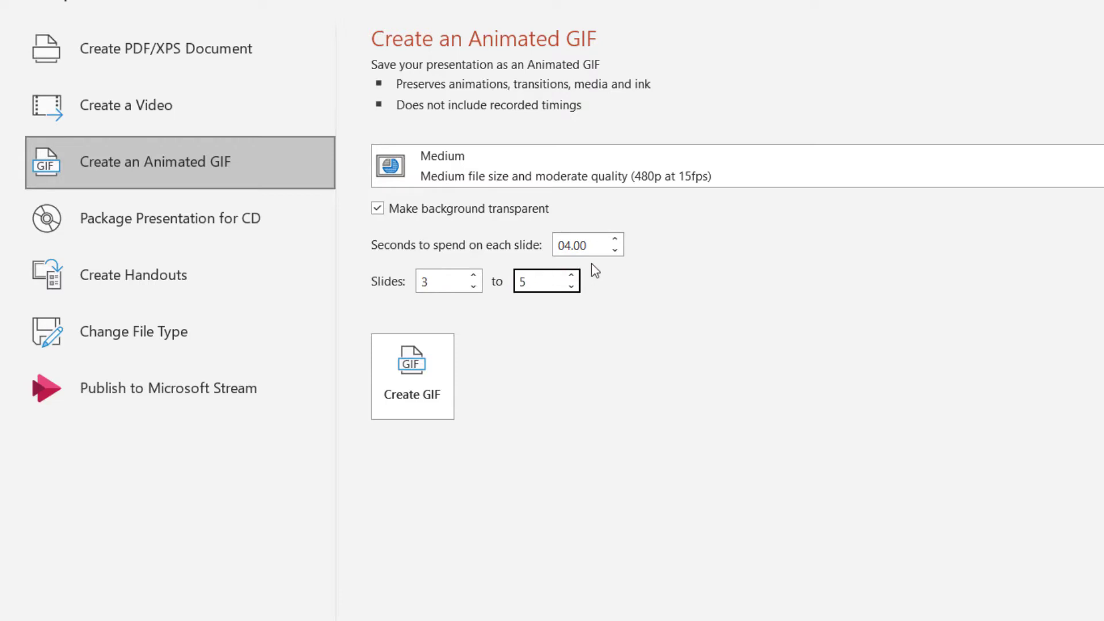
double_click(572, 241)
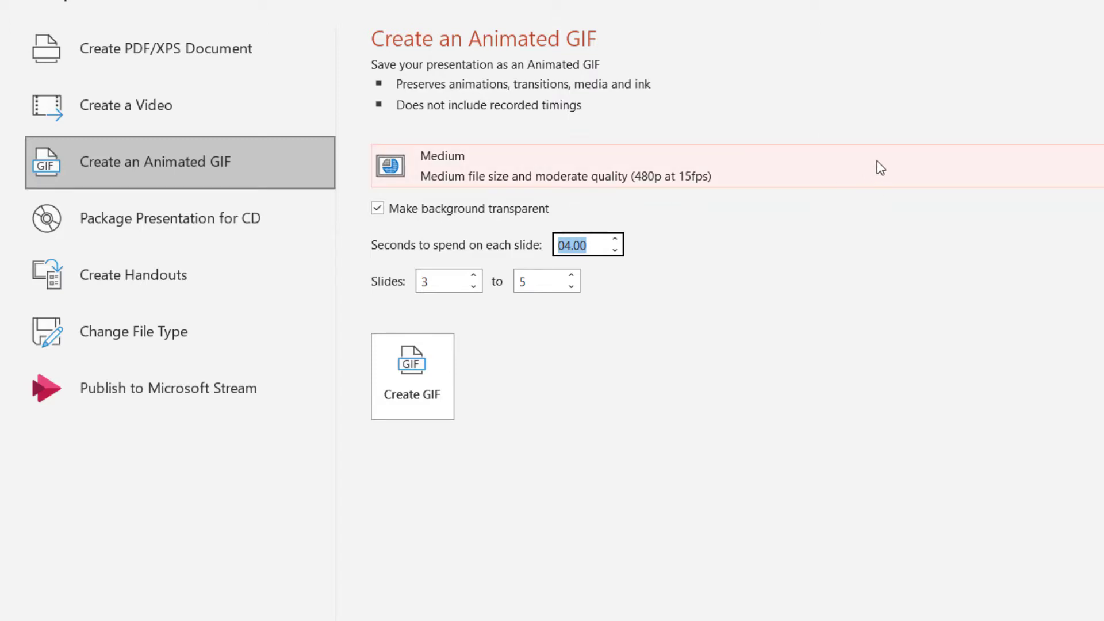
left_click(861, 168)
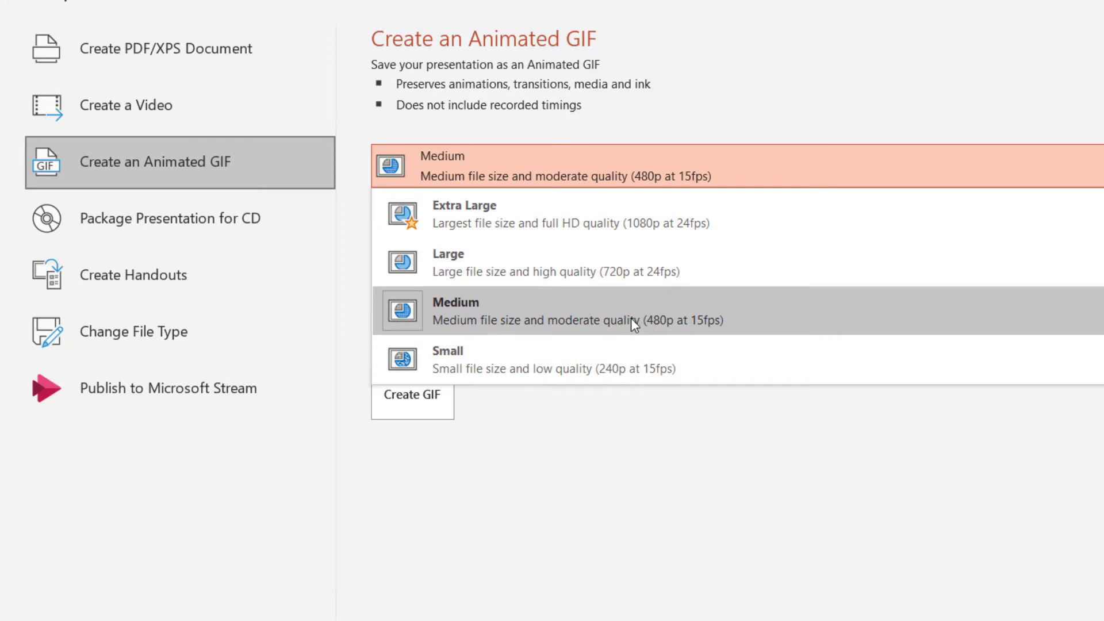
left_click(630, 318)
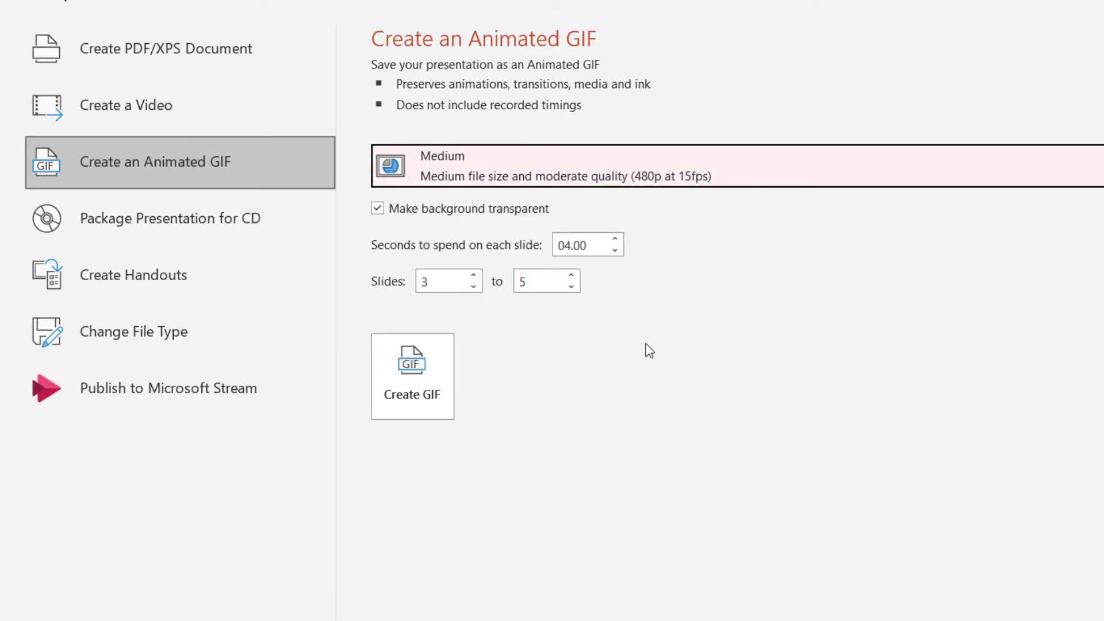
Create the GIF and save it as 'subscribe video'
left_click(433, 384)
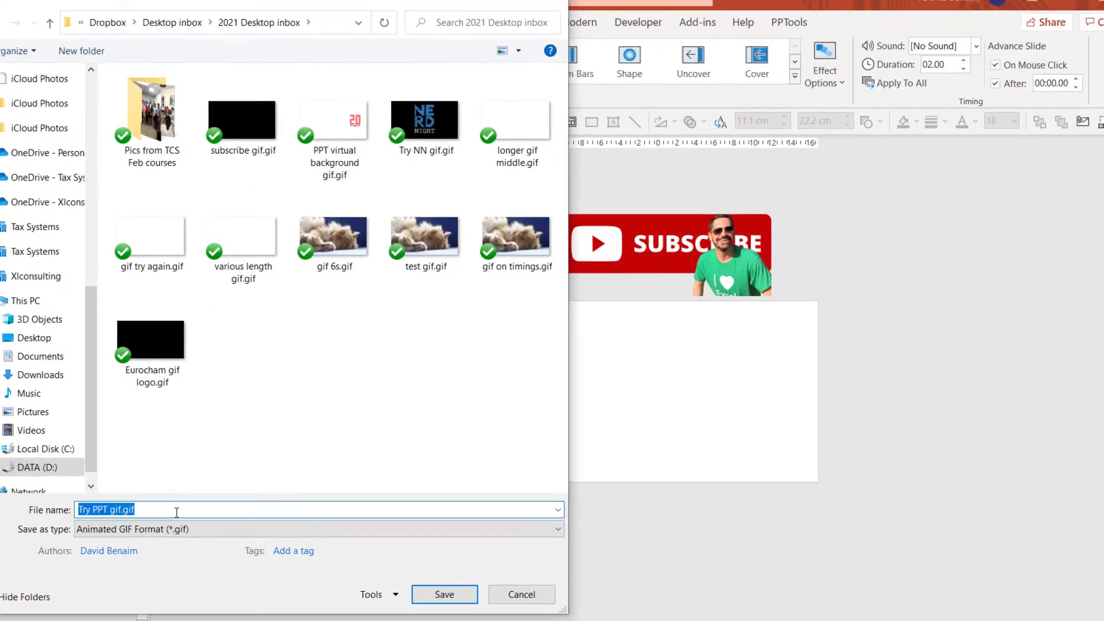
type("sub")
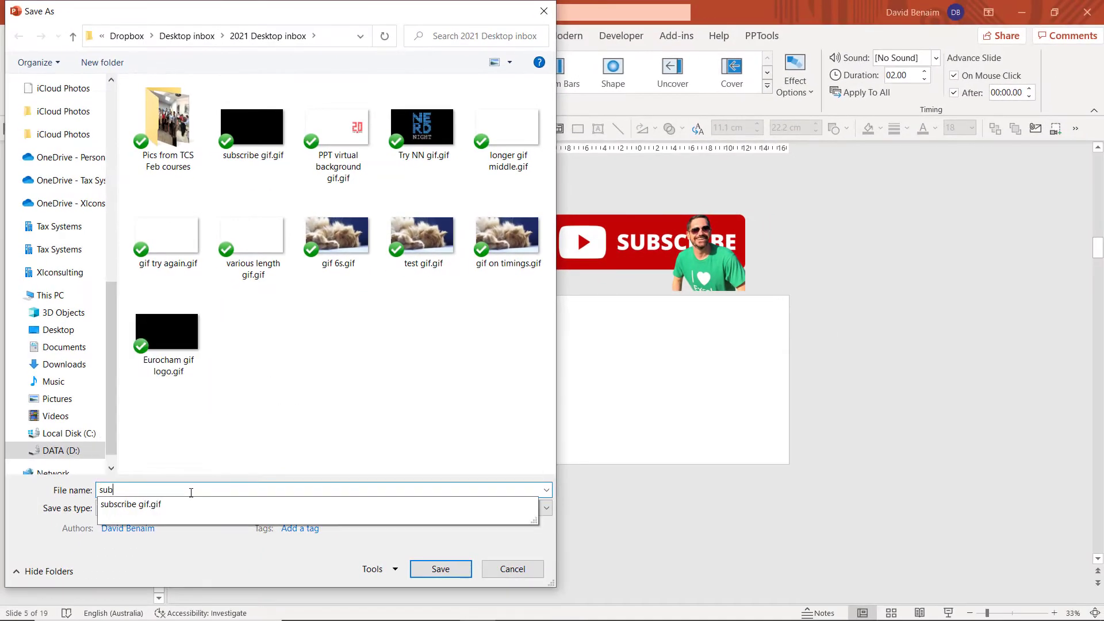
type("scribe video")
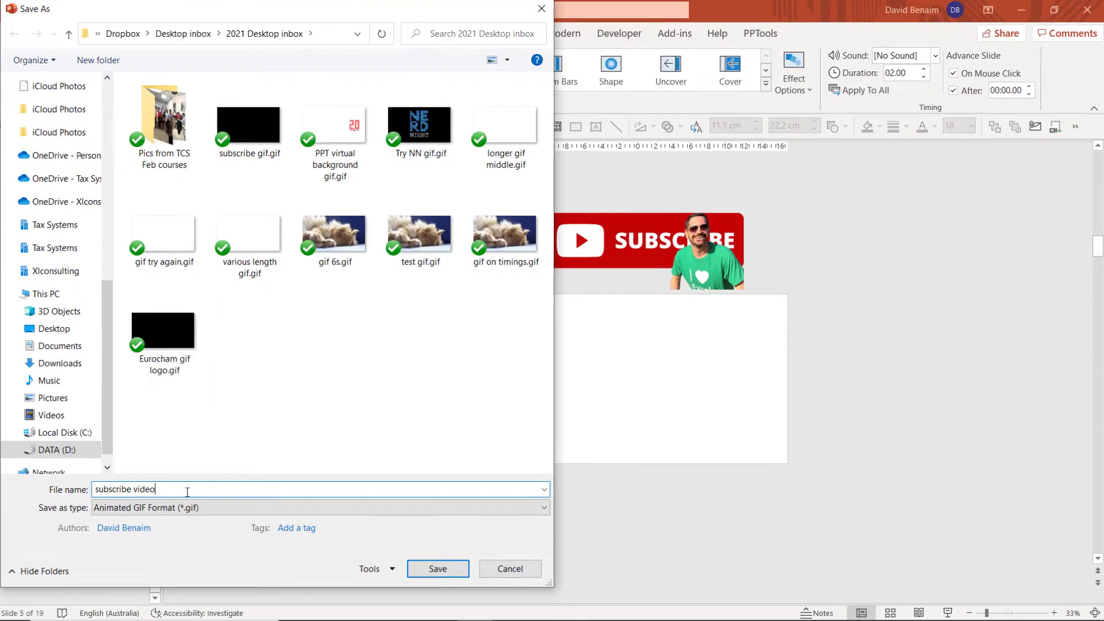
key("Return")
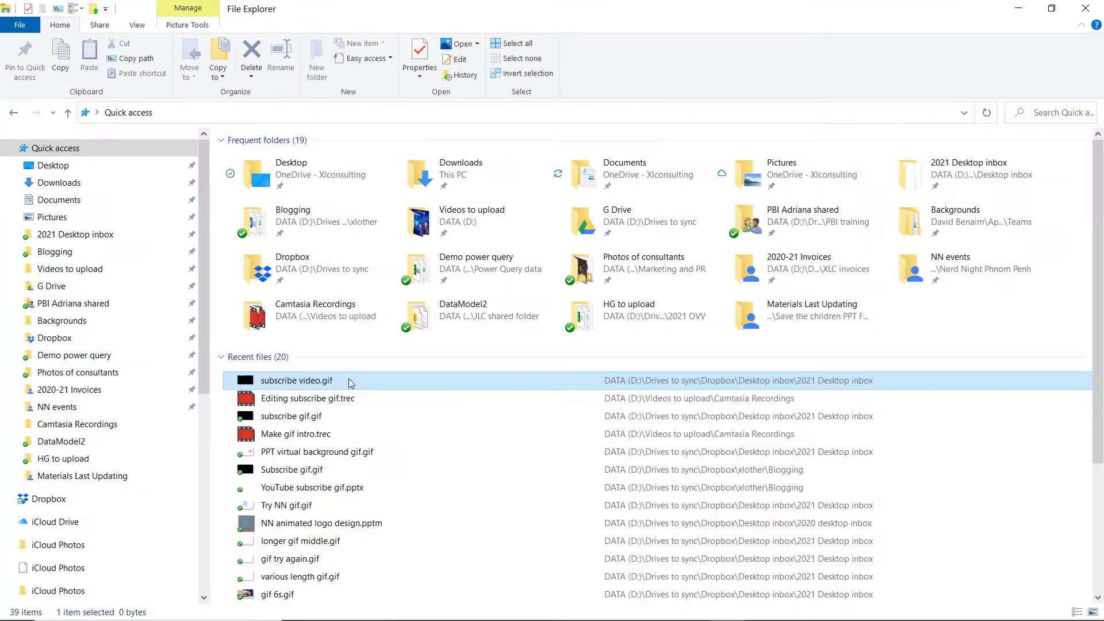
Copy subscribe video.gif in File Explorer and paste it onto slide 6
right_click(351, 383)
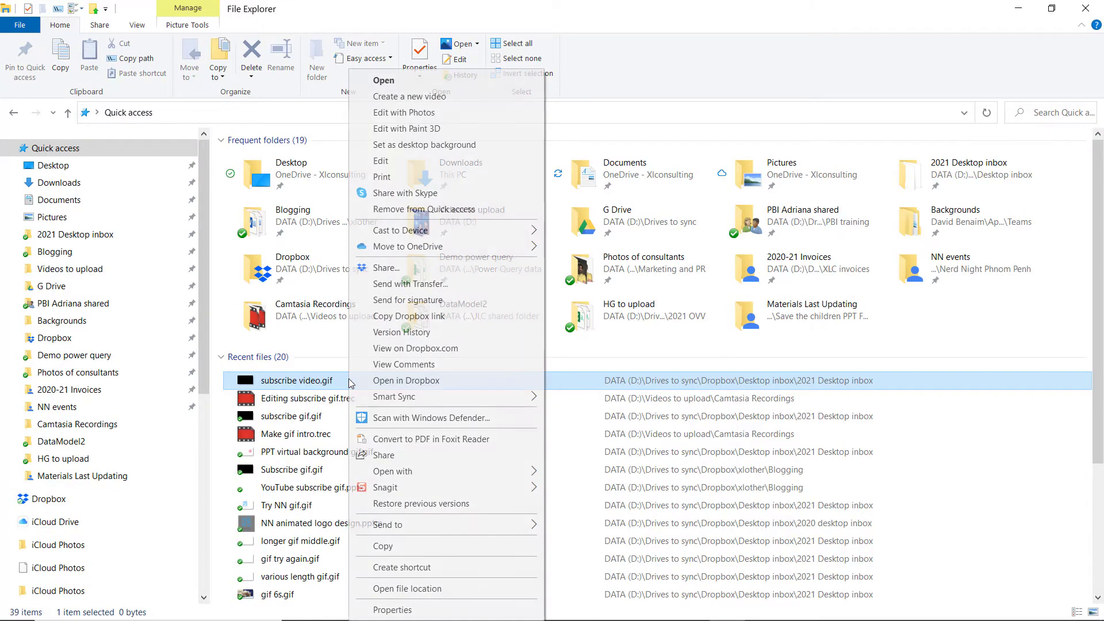
left_click(412, 545)
key("alt+Tab")
key("alt+Tab")
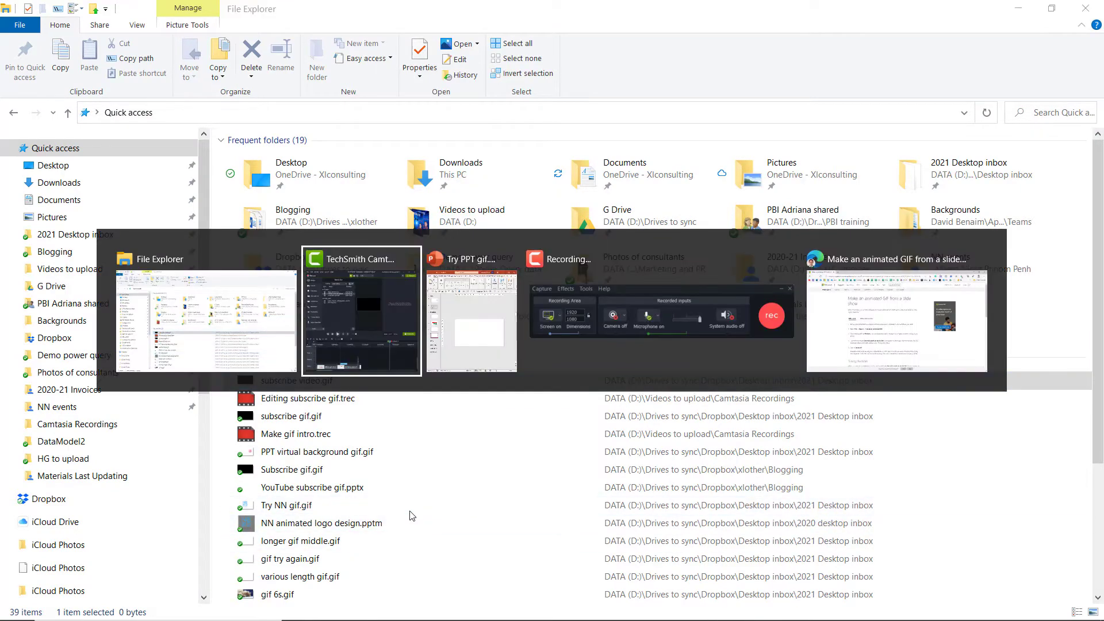
key("ctrl+v")
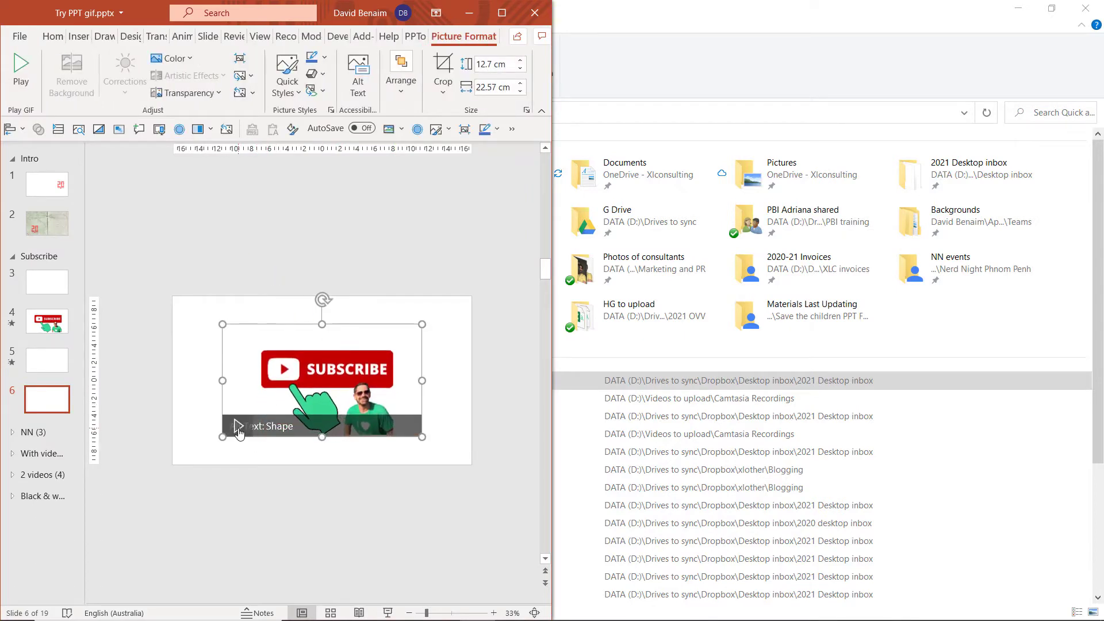
Nudge the pasted subscribe GIF slightly on slide 6
mouse_move(310, 375)
left_mouse_down()
mouse_move(263, 251)
mouse_move(263, 311)
mouse_move(306, 308)
mouse_move(287, 258)
mouse_move(306, 370)
left_mouse_up()
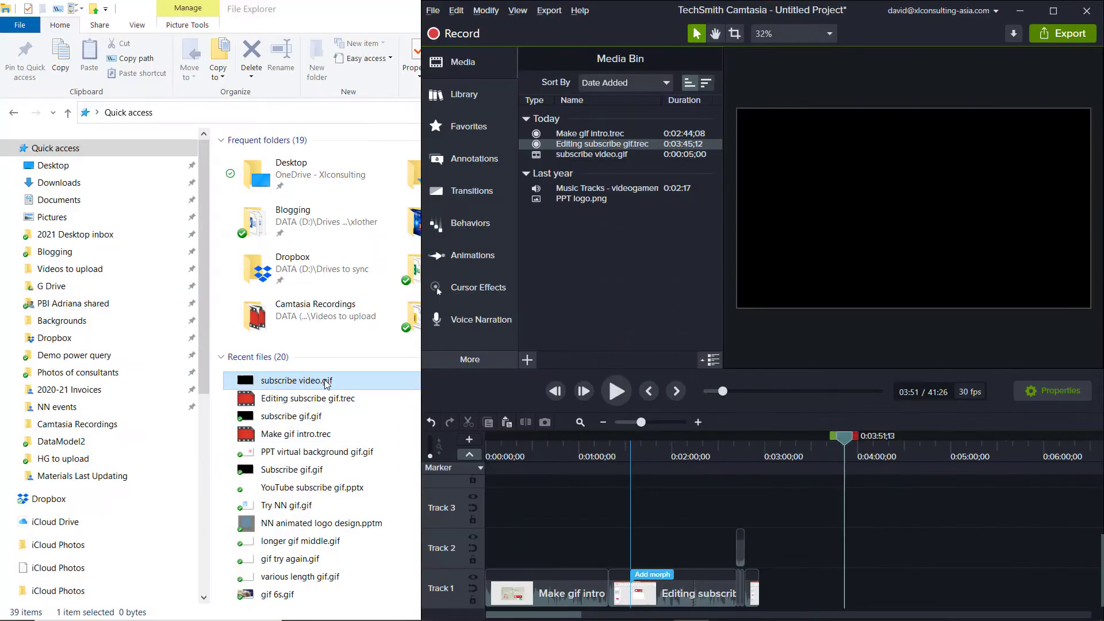
Drop subscribe video.gif onto Camtasia Track 2 near 0:04:00 and scrub the playhead over it
left_click_drag(327, 384, 713, 462)
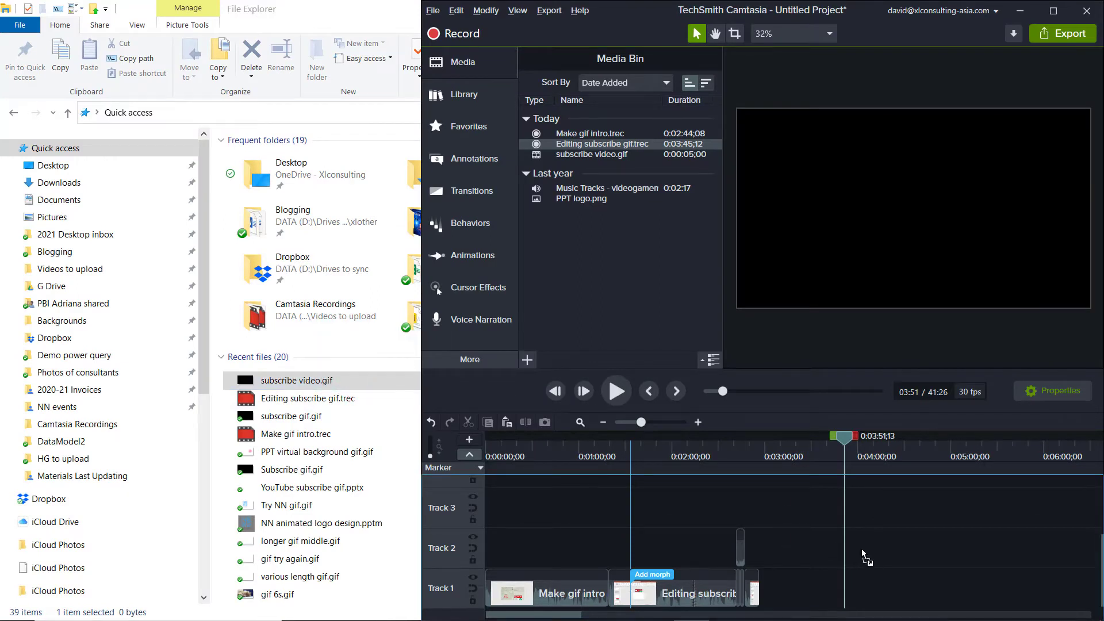
left_click_drag(862, 554, 863, 552)
left_click_drag(845, 446, 875, 438)
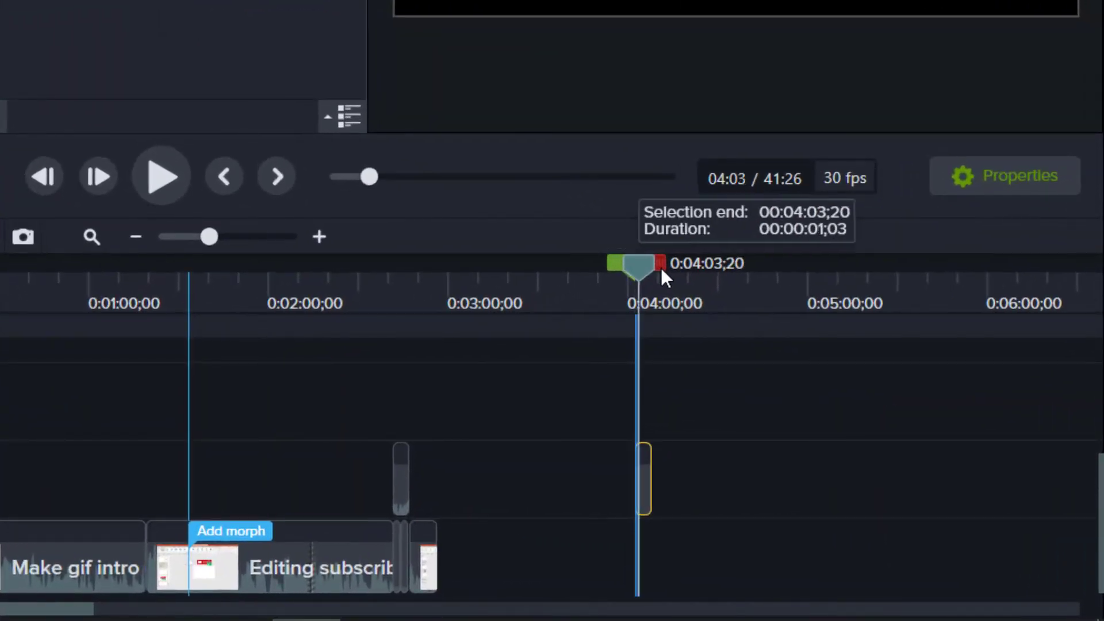
left_click_drag(661, 271, 674, 261)
mouse_move(675, 268)
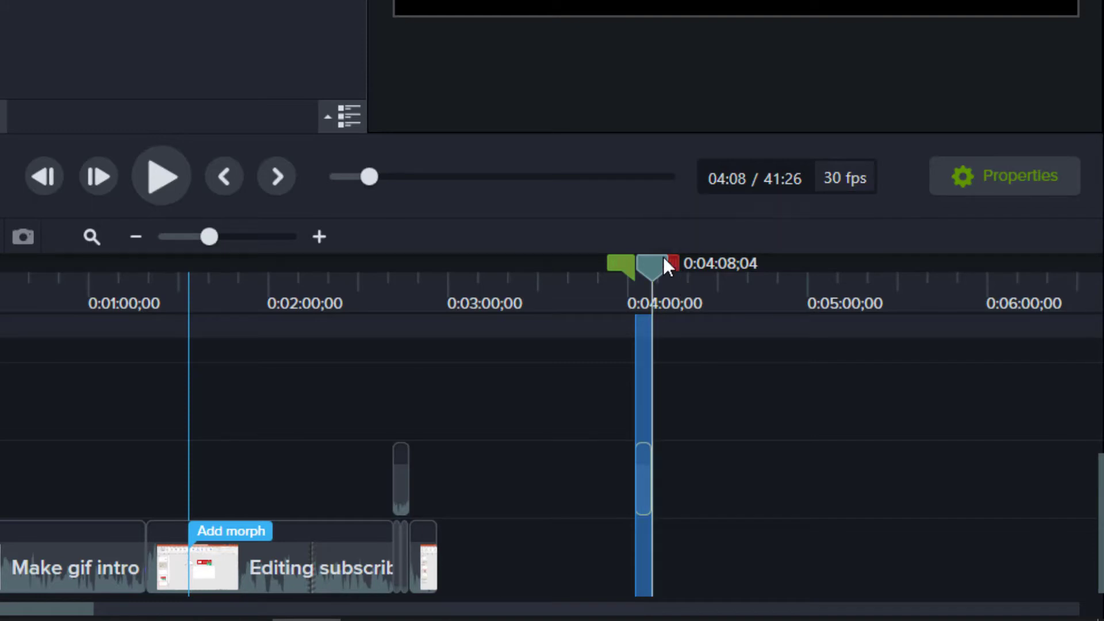
left_click_drag(660, 256, 641, 261)
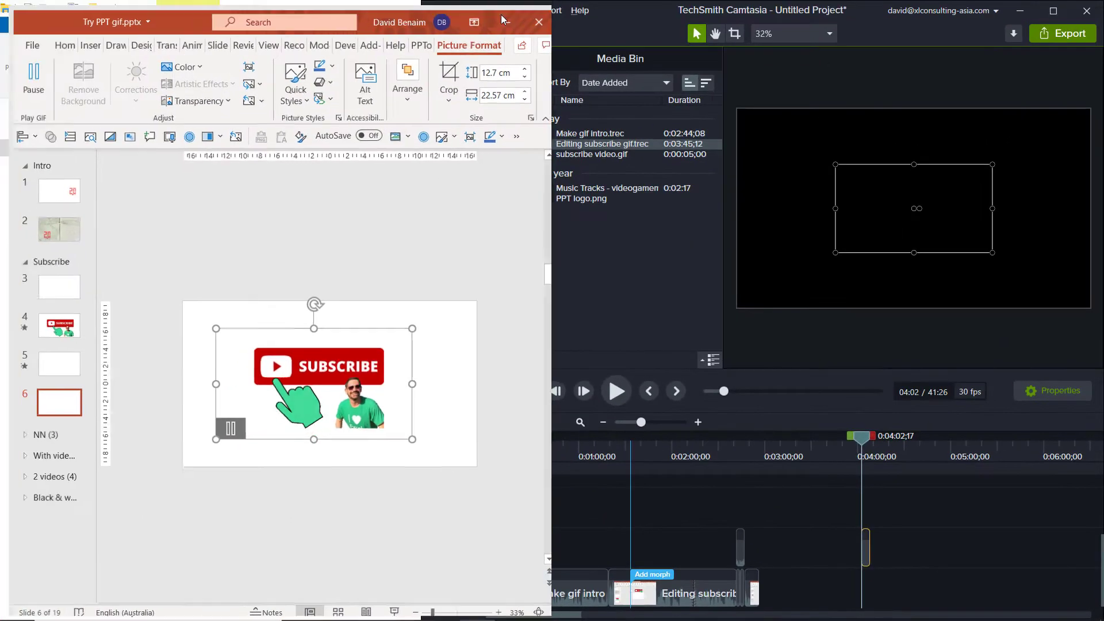
Review slide 4's Picture 2 Pulse and Graphic 4 Teeter animation timings in the Animation Pane
left_click(502, 15)
left_click(67, 300)
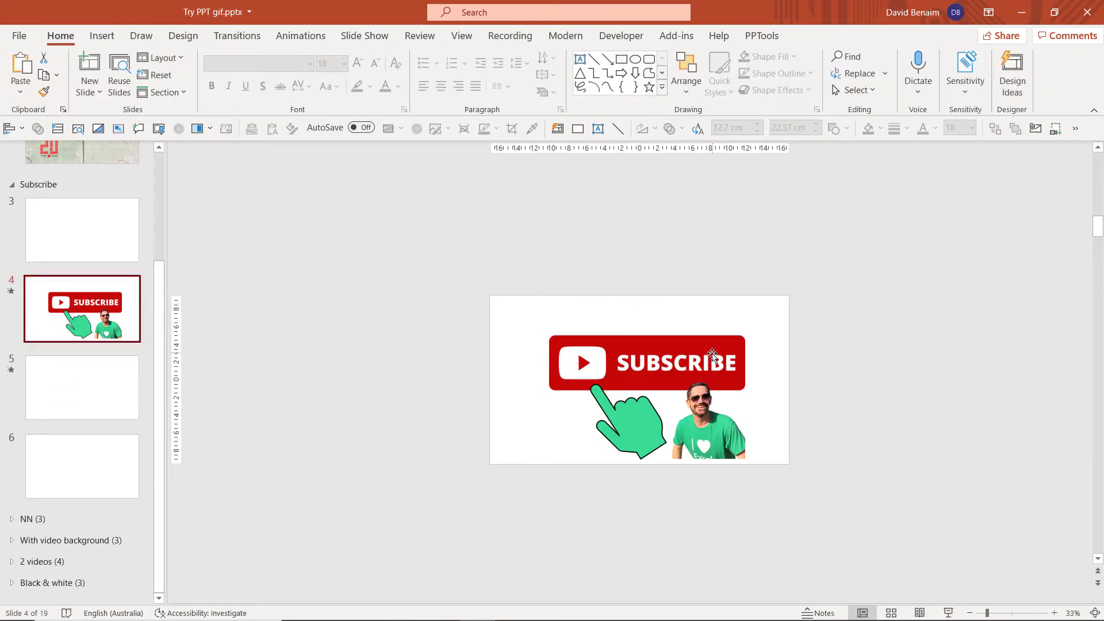
left_click(296, 37)
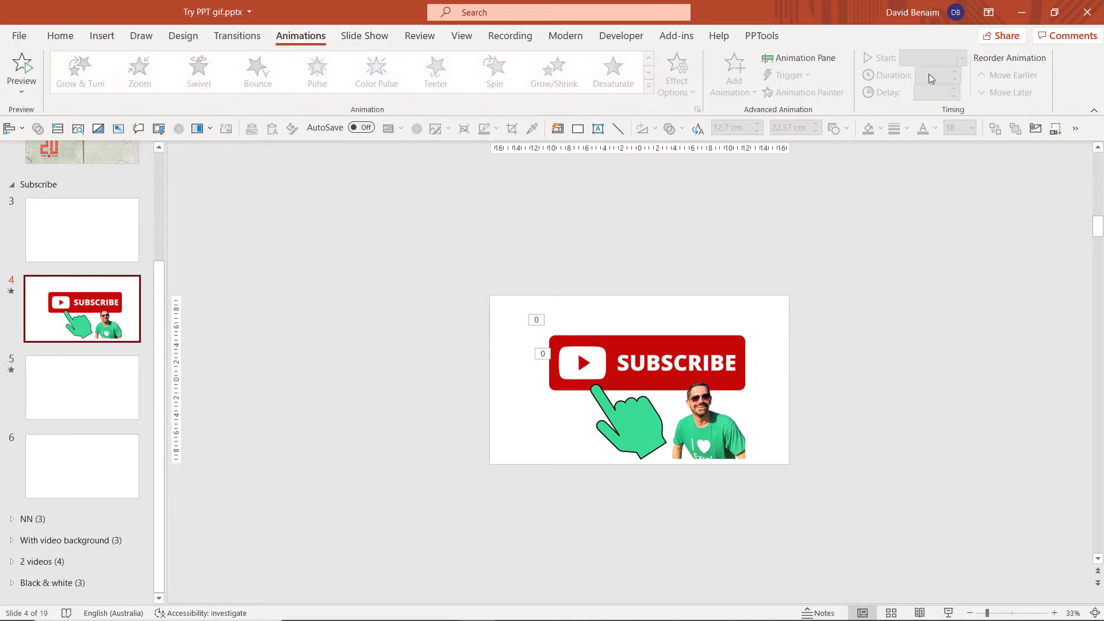
left_click(799, 60)
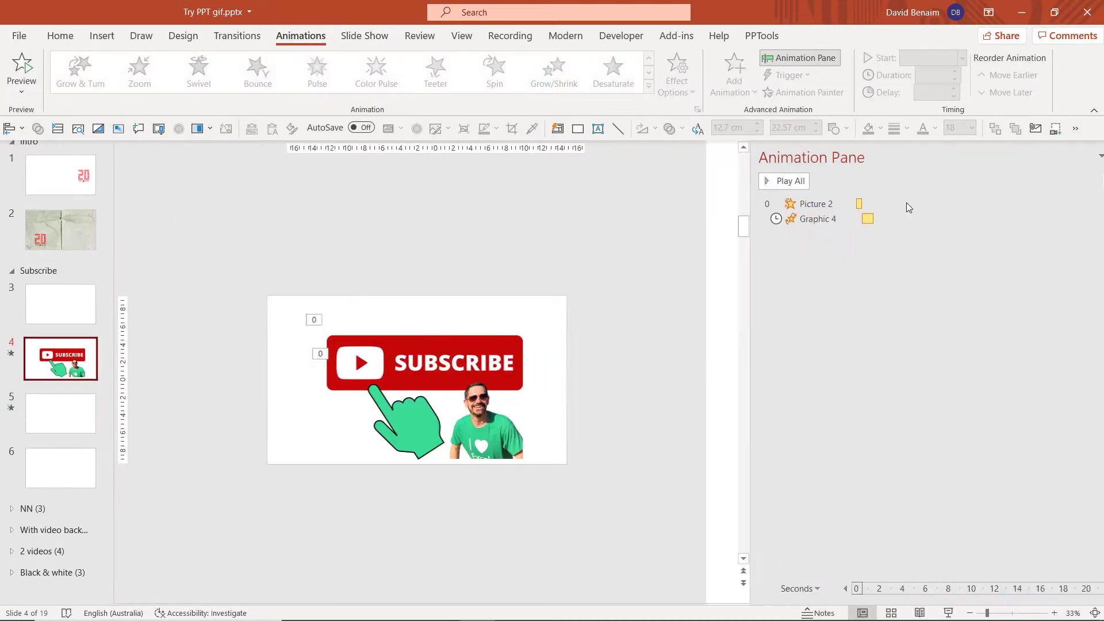
left_click(786, 220)
left_click(772, 204)
left_click(774, 219)
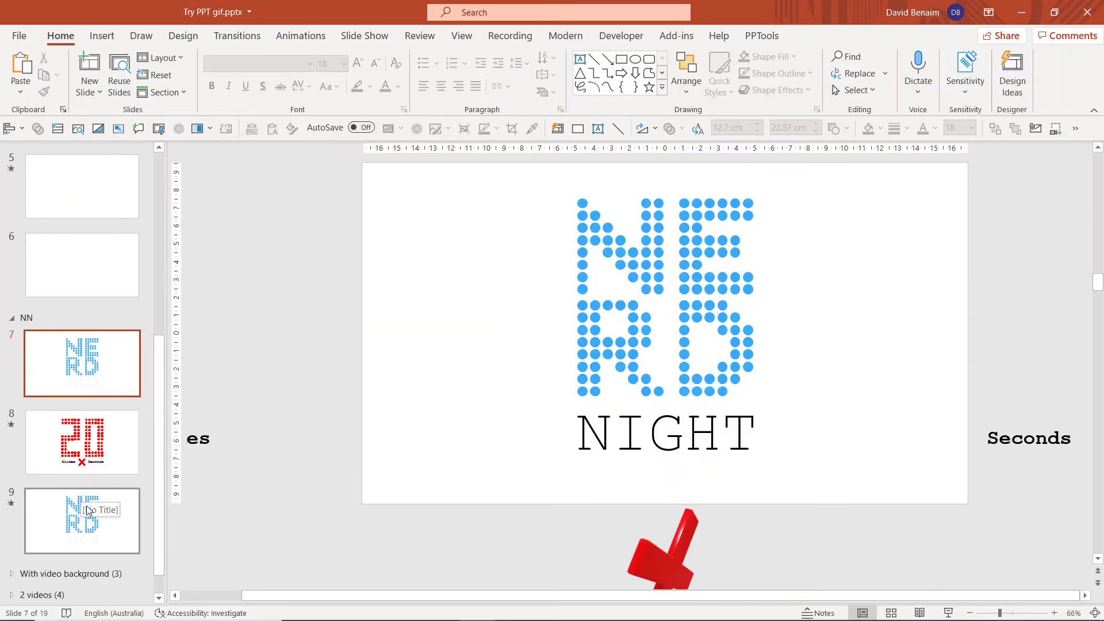
Open the Stock Videos library for slide 9
left_click(87, 510)
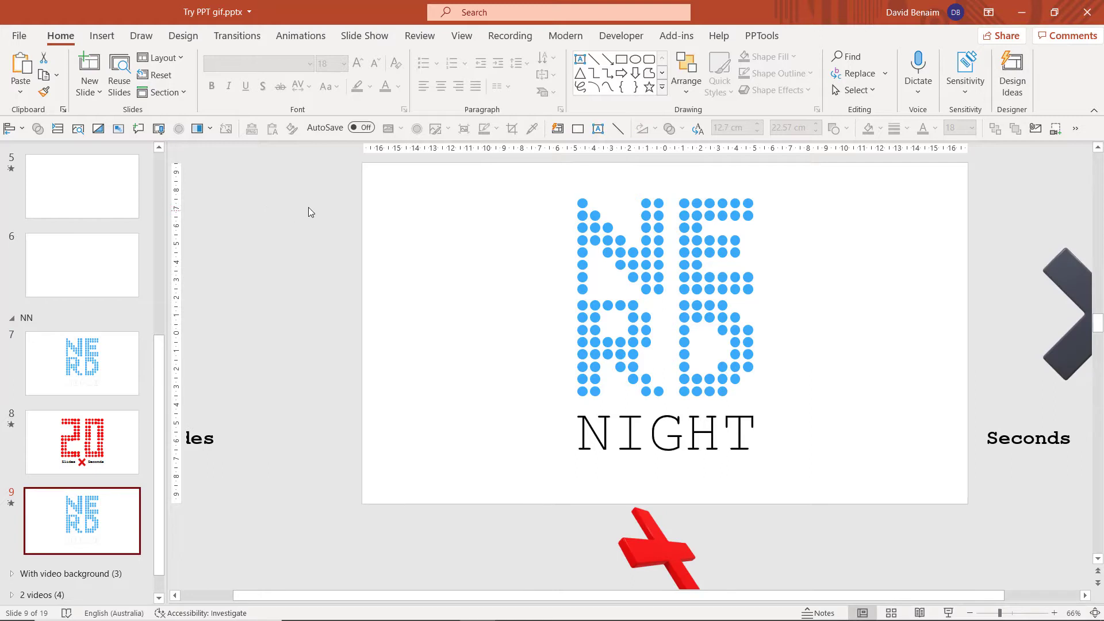
left_click(102, 35)
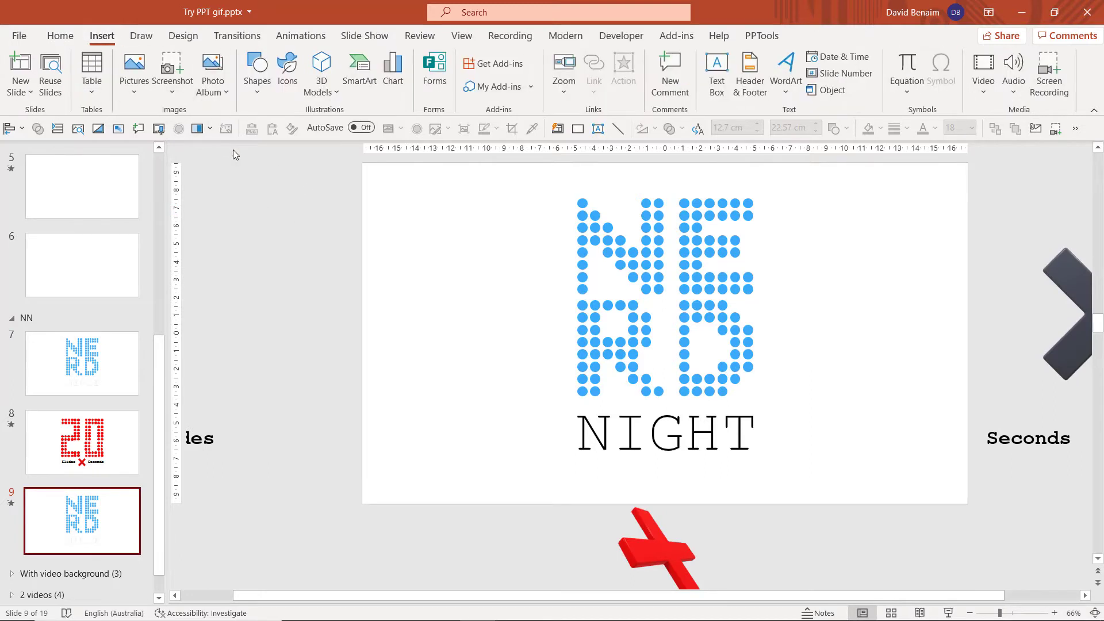
left_click(977, 92)
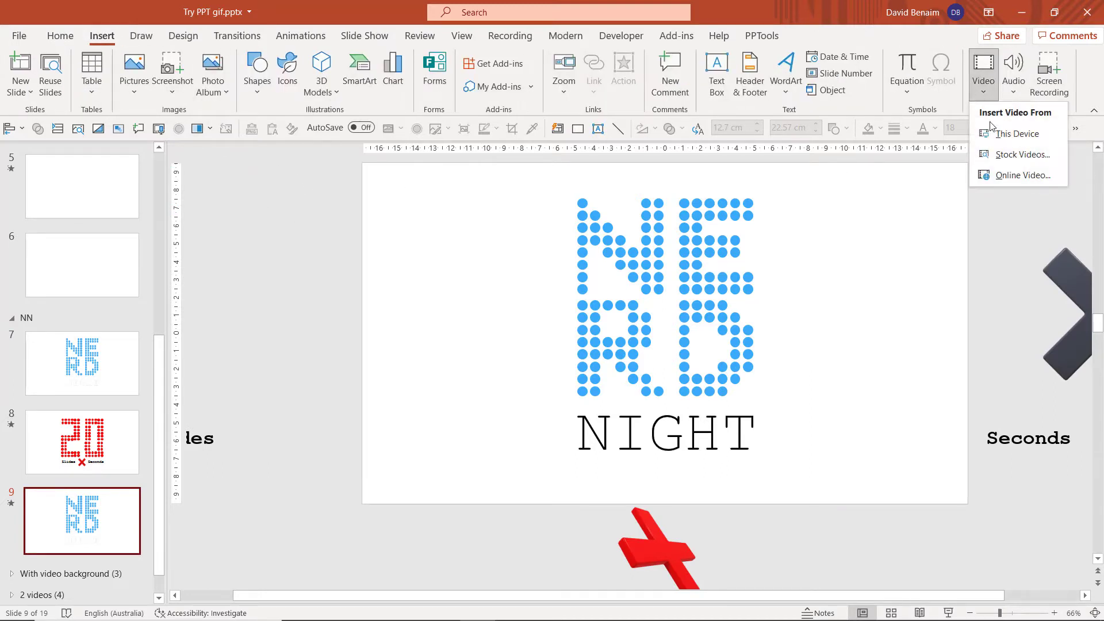
left_click(1013, 153)
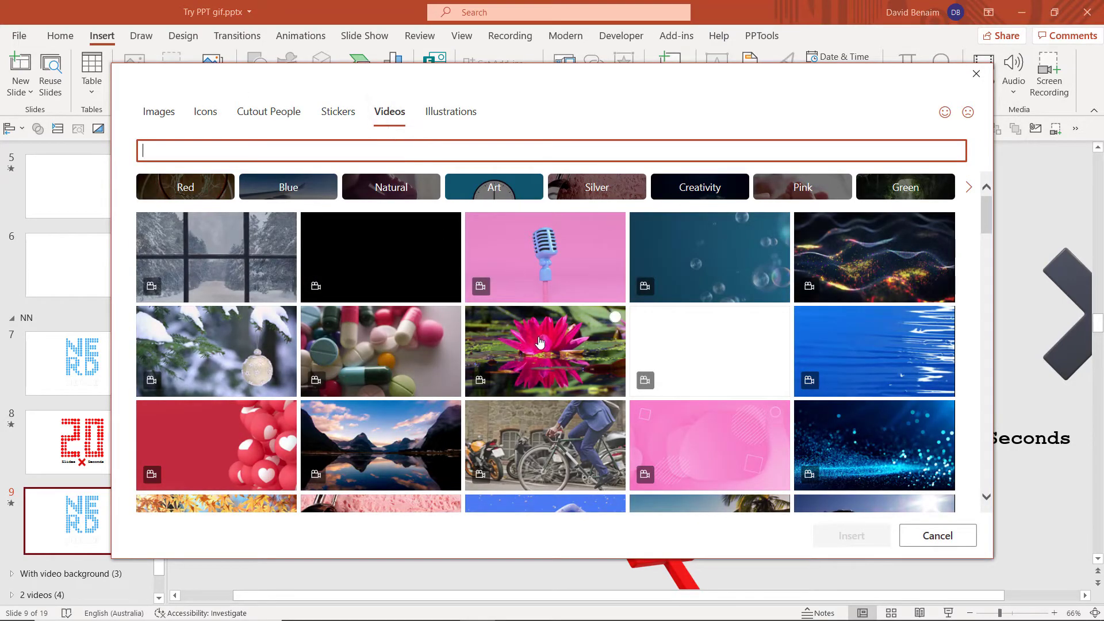
scroll(540, 344, "down", 5)
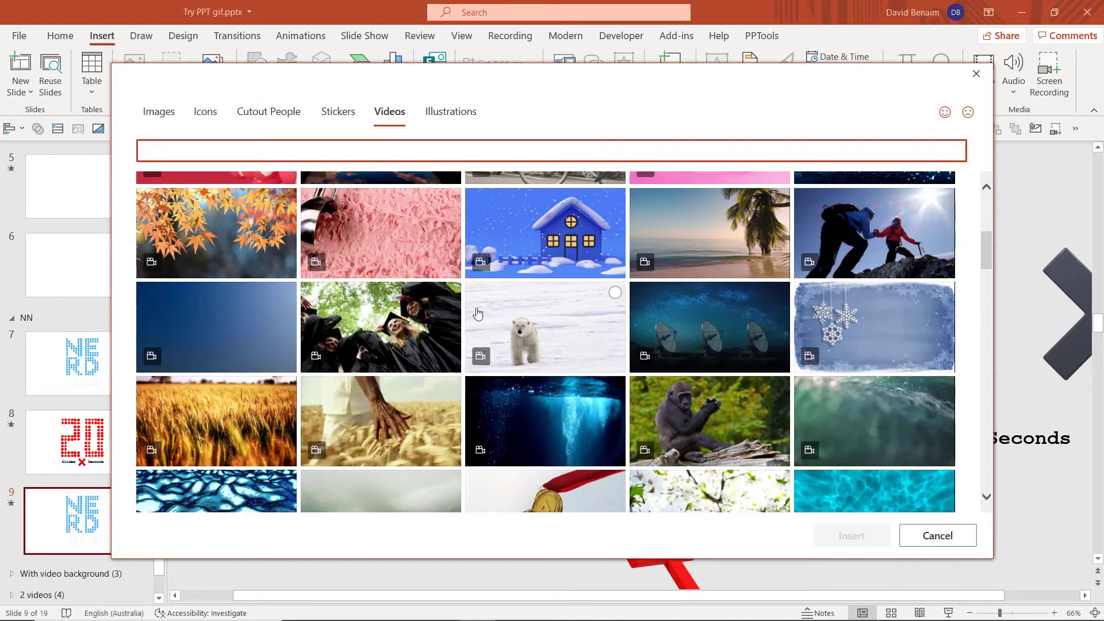
Browse the stock images, icons and several models' cutout people poses
left_click(168, 117)
left_click(207, 119)
left_click(280, 122)
left_click(524, 196)
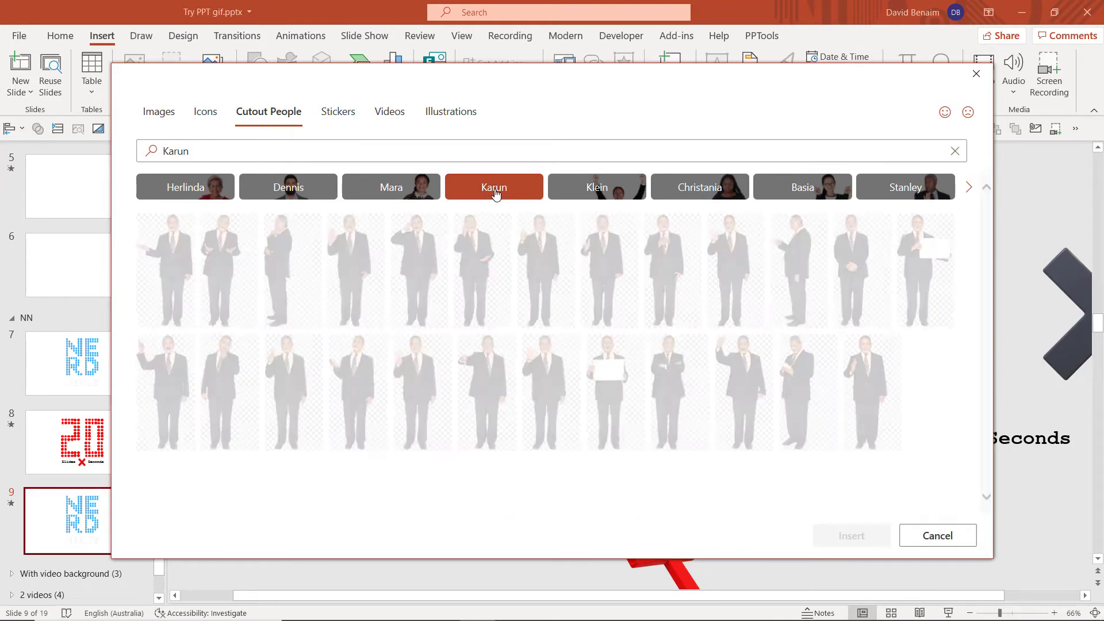
left_click(603, 194)
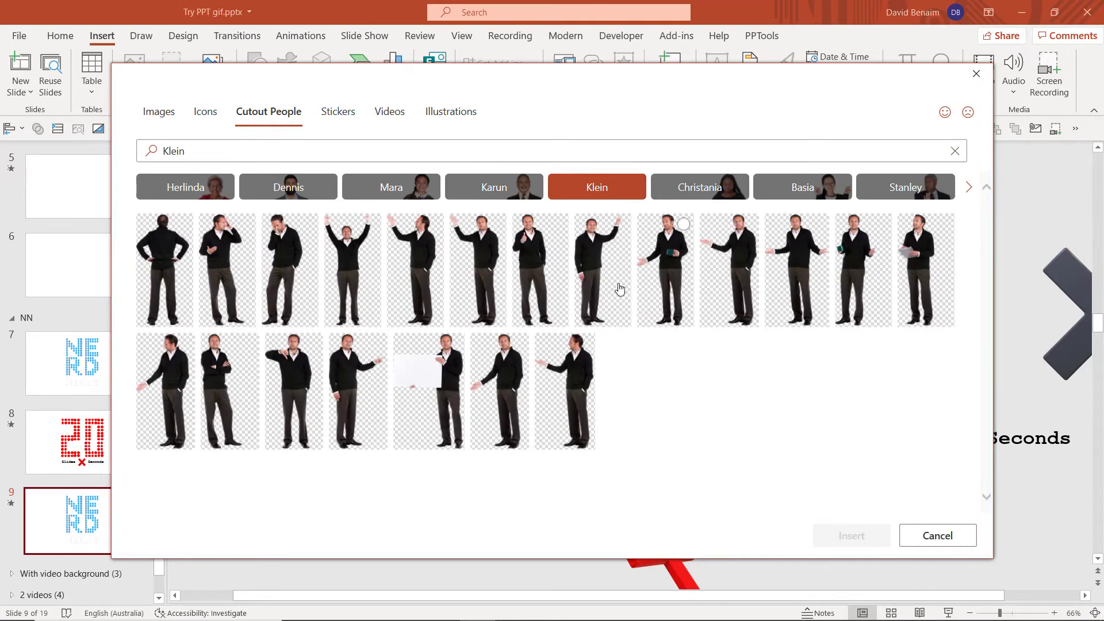
left_click(798, 194)
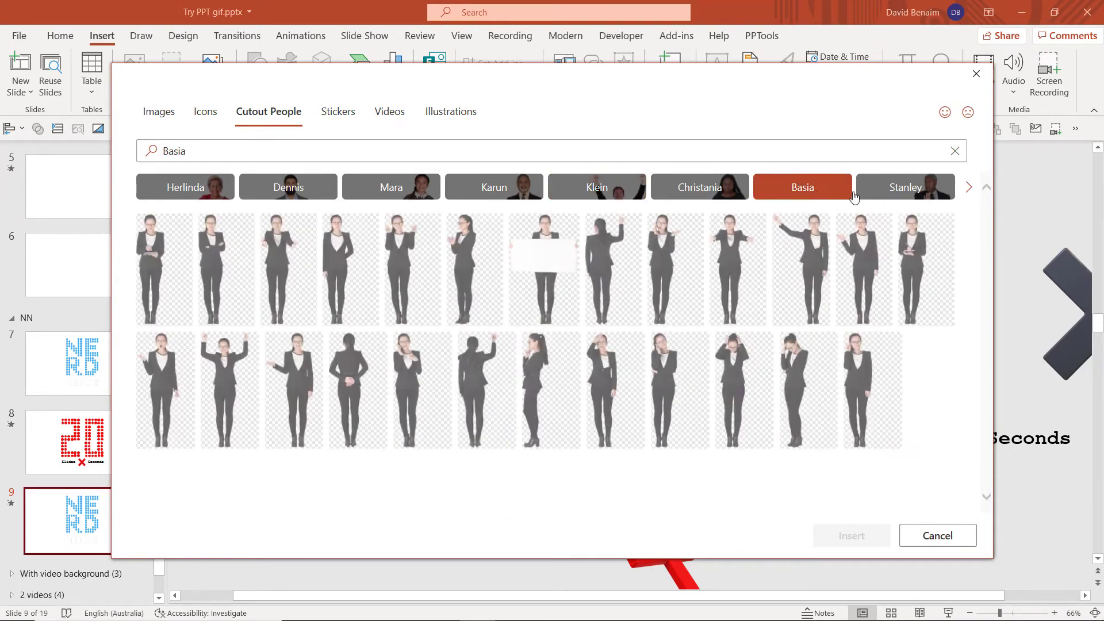
left_click(885, 194)
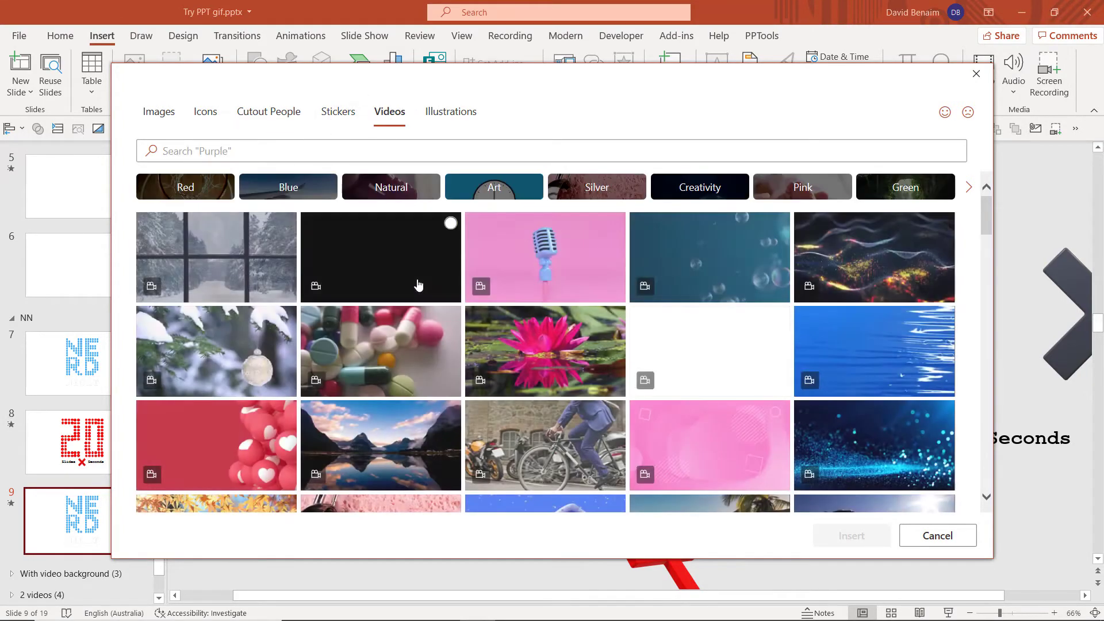
Select the waterfall and clothes-hangers stock videos and insert both onto slide 9
scroll(584, 356, "down", 5)
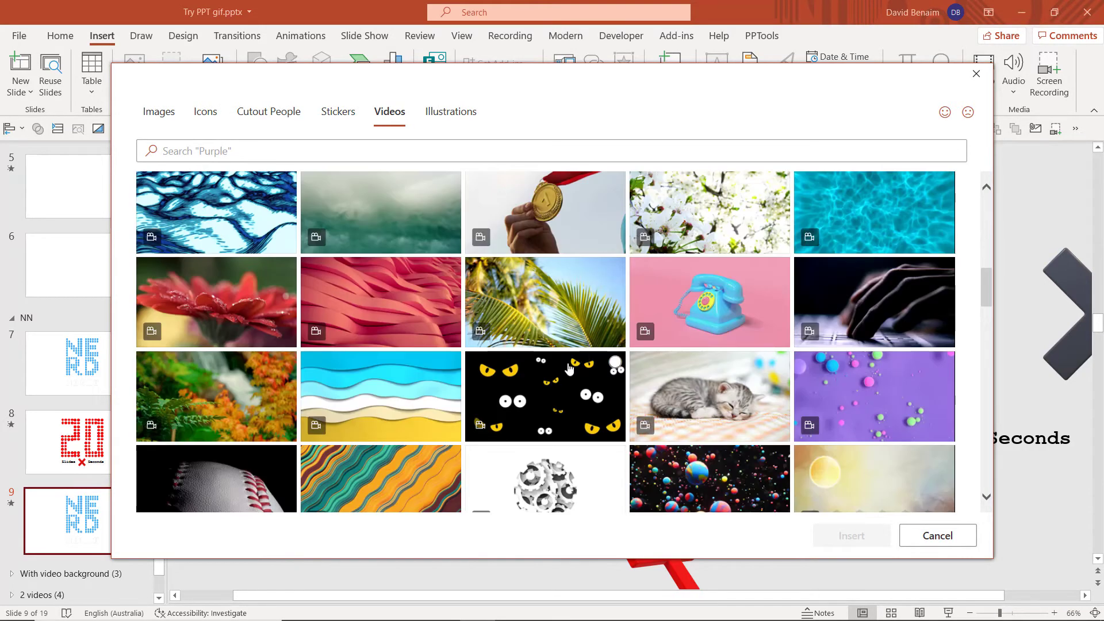
scroll(521, 383, "down", 4)
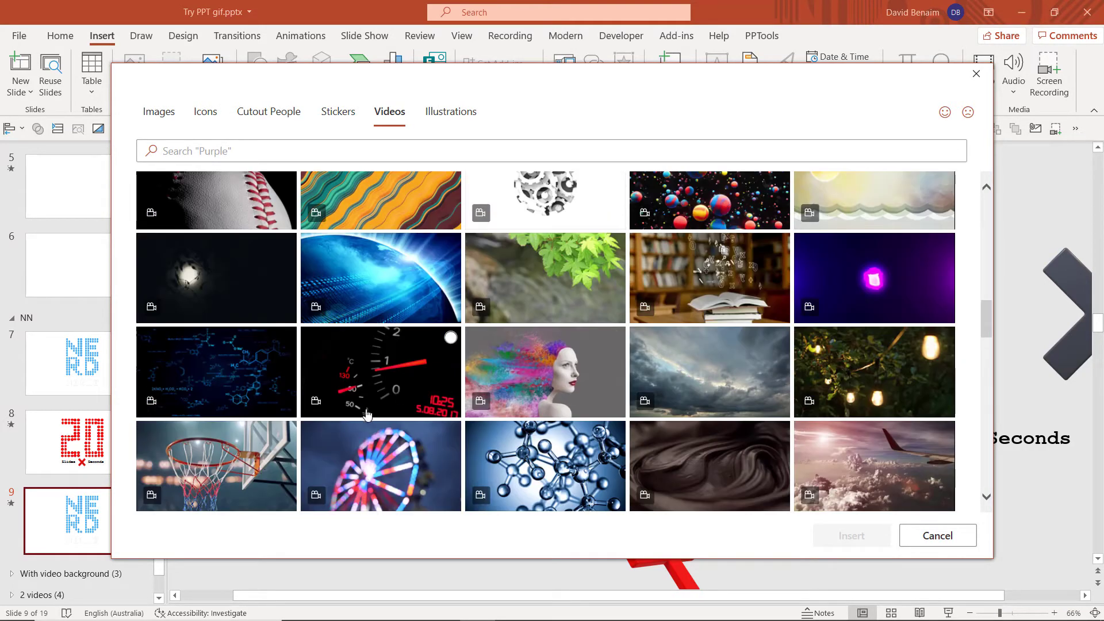
scroll(432, 402, "down", 8)
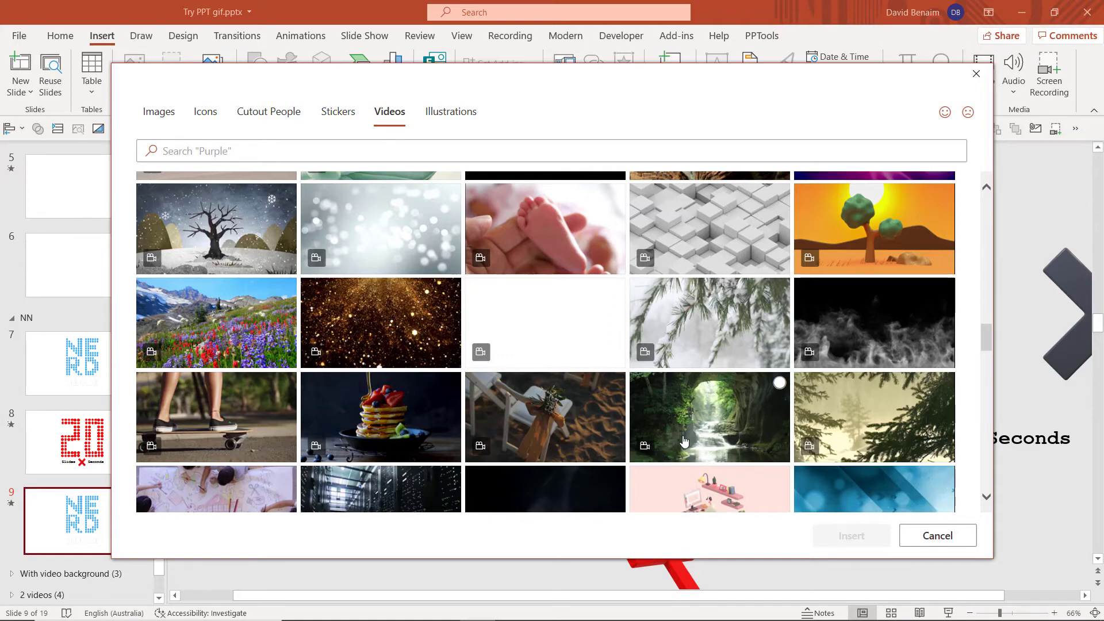
left_click(690, 438)
scroll(330, 347, "down", 10)
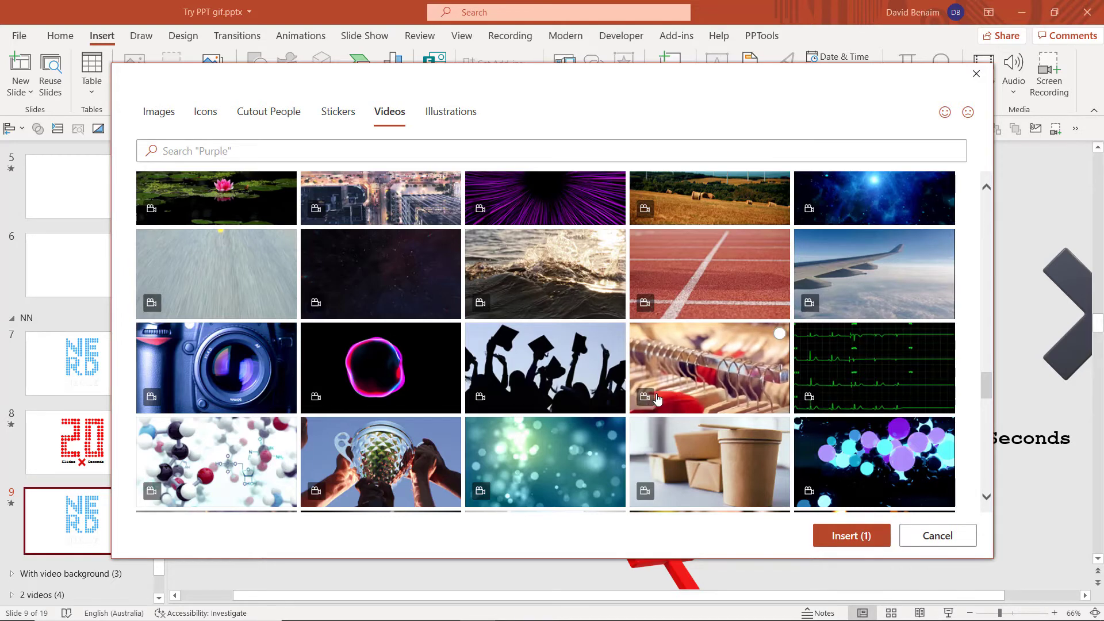
left_click(706, 381)
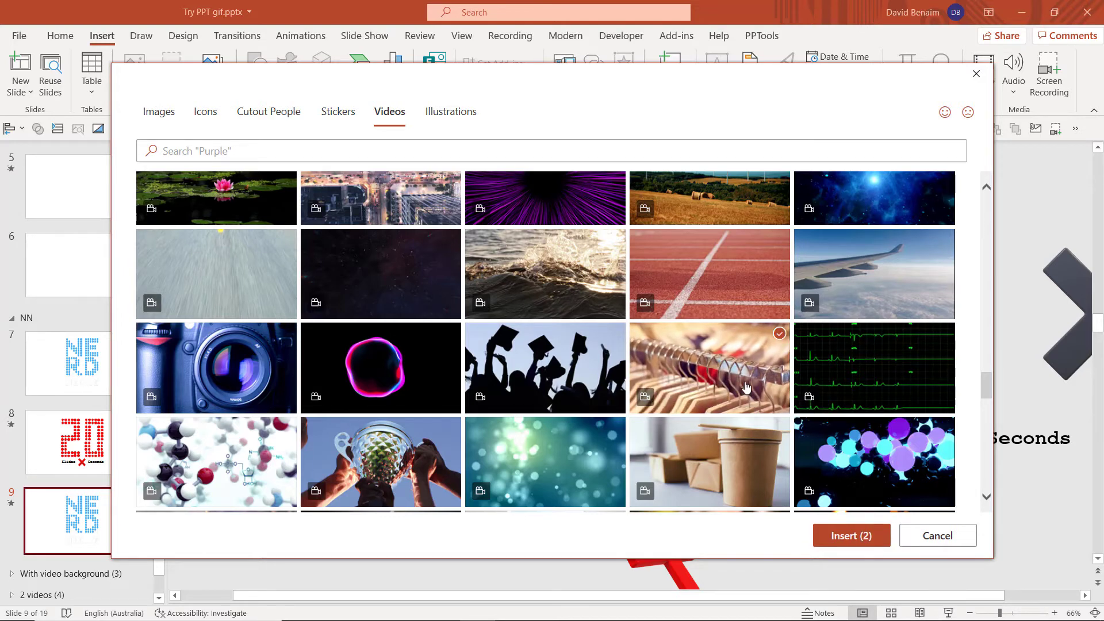
left_click(830, 530)
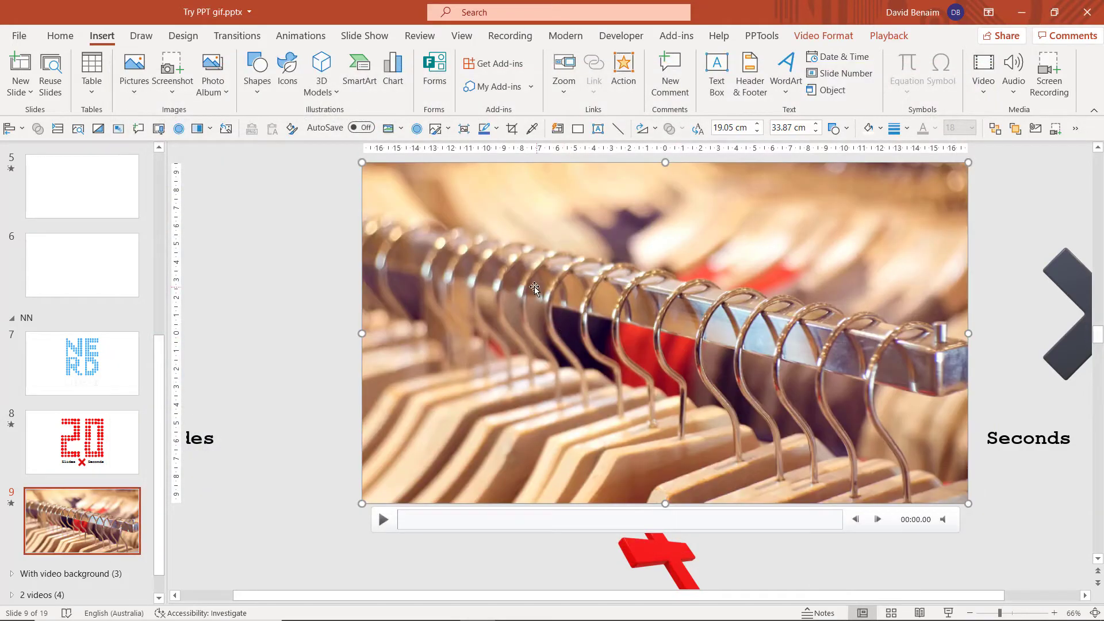
Scrub the hangers video to about 4.9 seconds and check its Playback settings
left_click(431, 520)
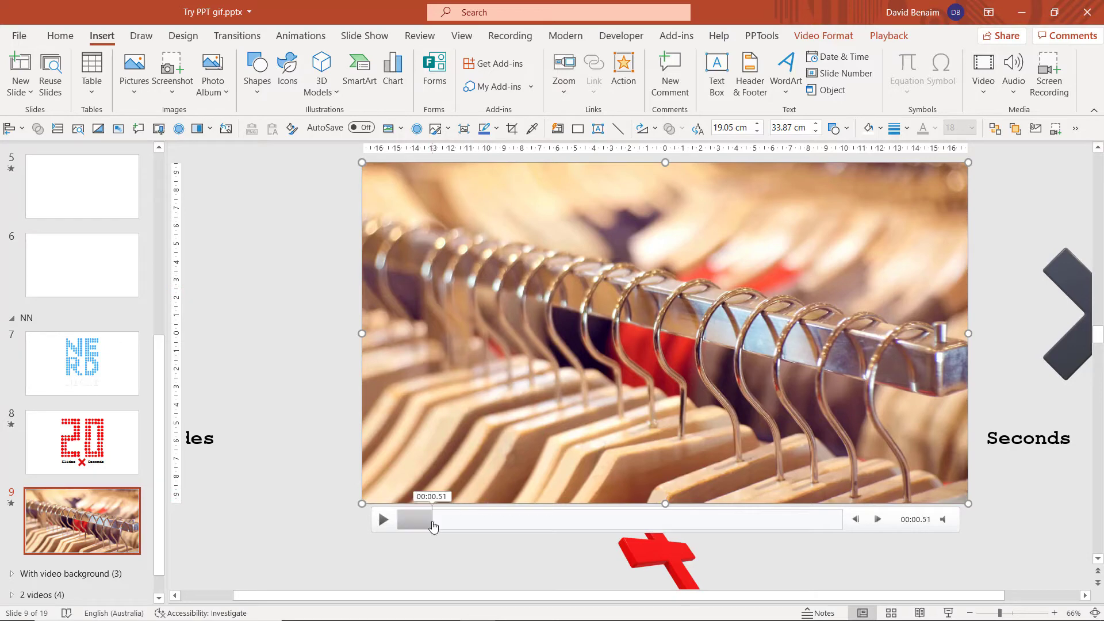
left_click_drag(425, 523, 784, 522)
left_click_drag(674, 529, 791, 527)
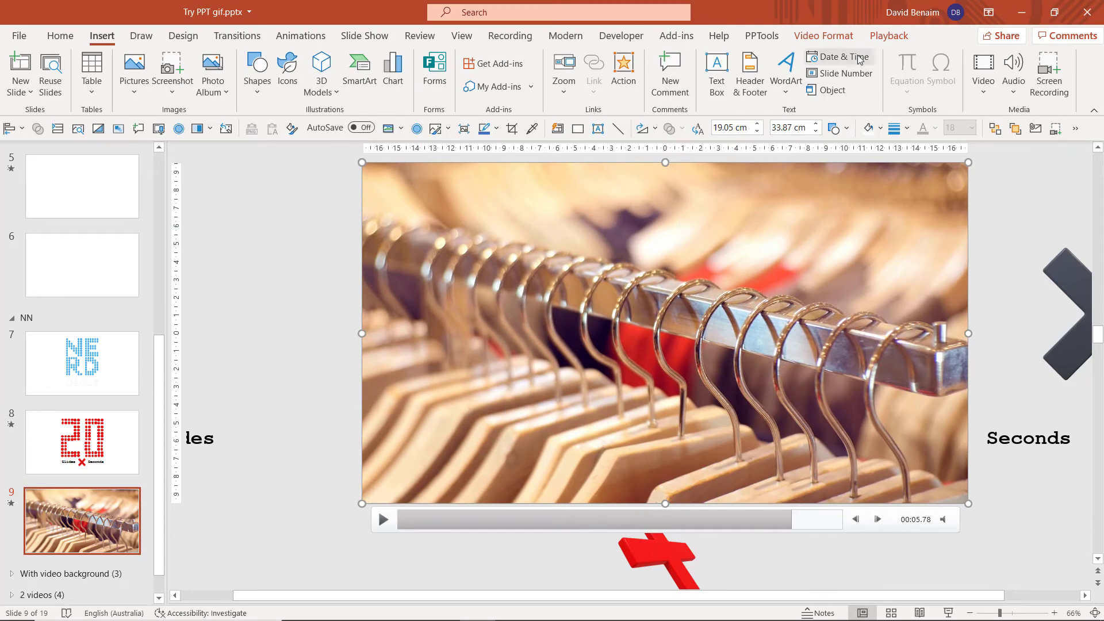
left_click(885, 36)
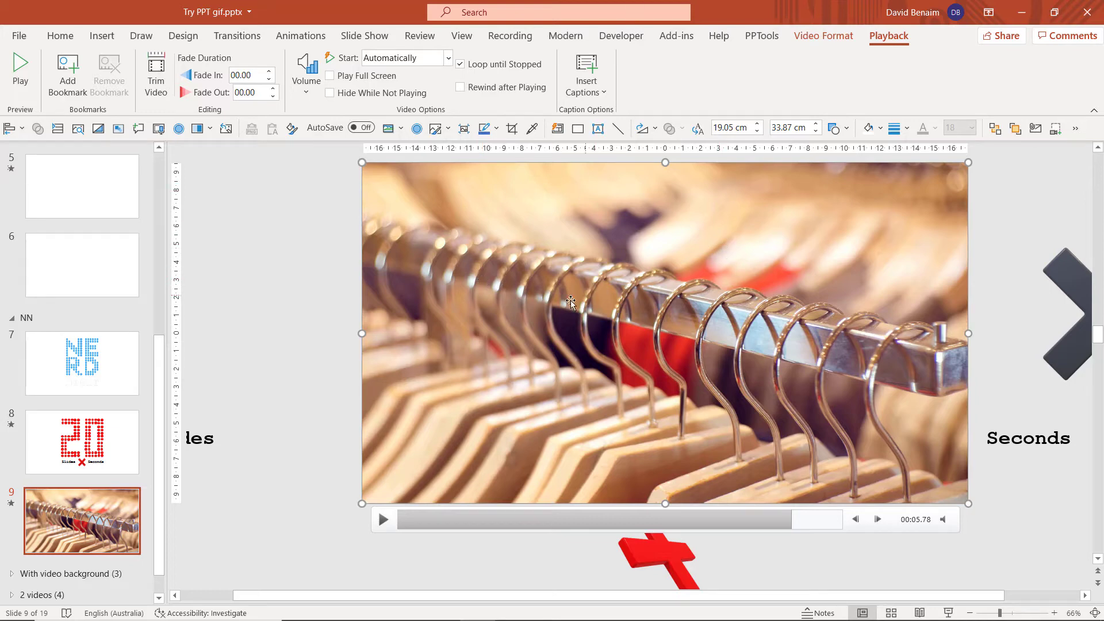
Cut the hangers video and paste it onto a new slide 10
key("Escape")
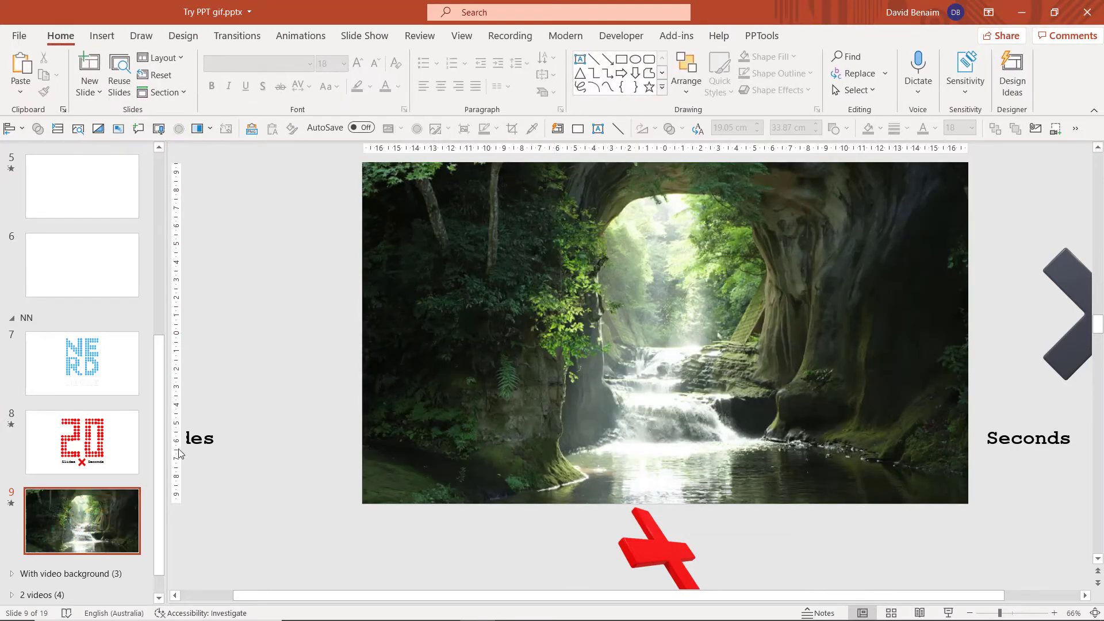
key("ctrl+m")
key("ctrl+v")
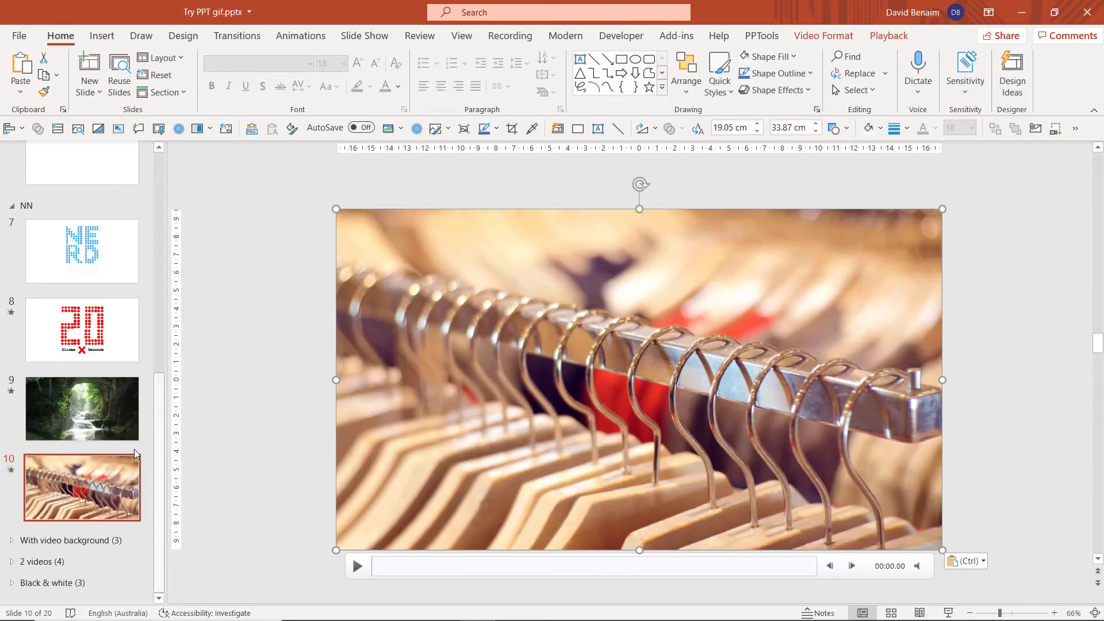
Play the waterfall video on slide 9 and check the hangers video on slide 10
left_click(119, 430)
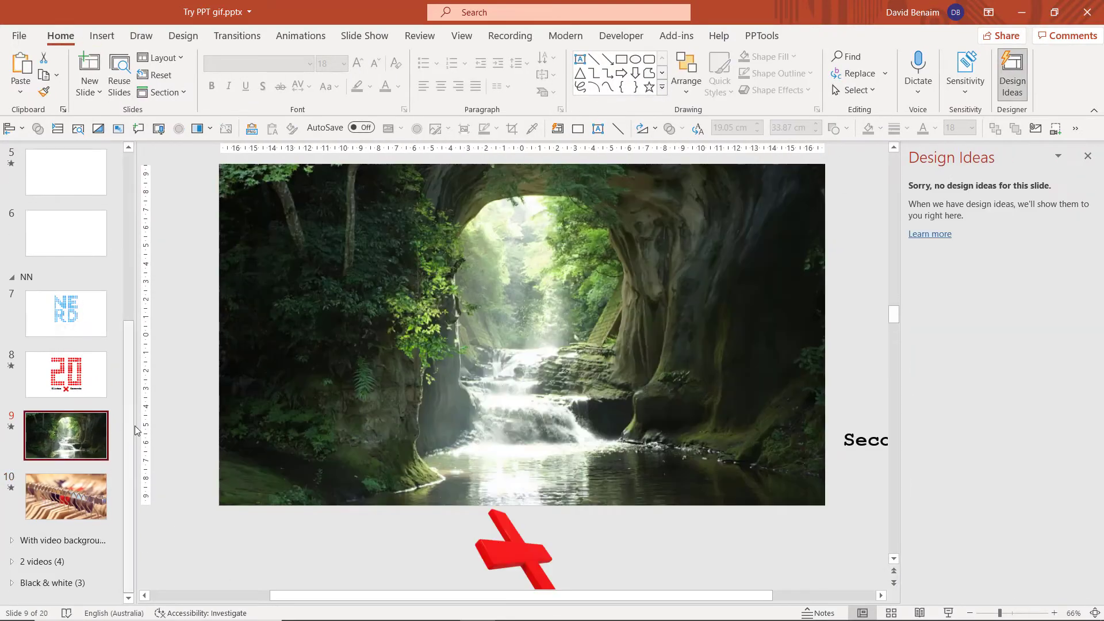
left_click(1095, 160)
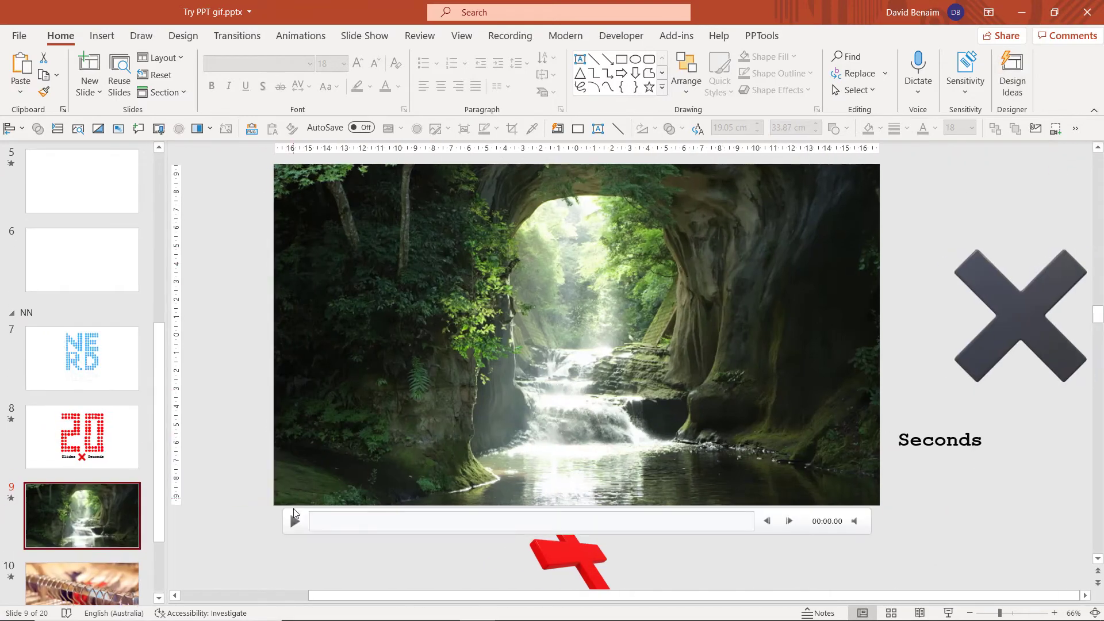
left_click(295, 519)
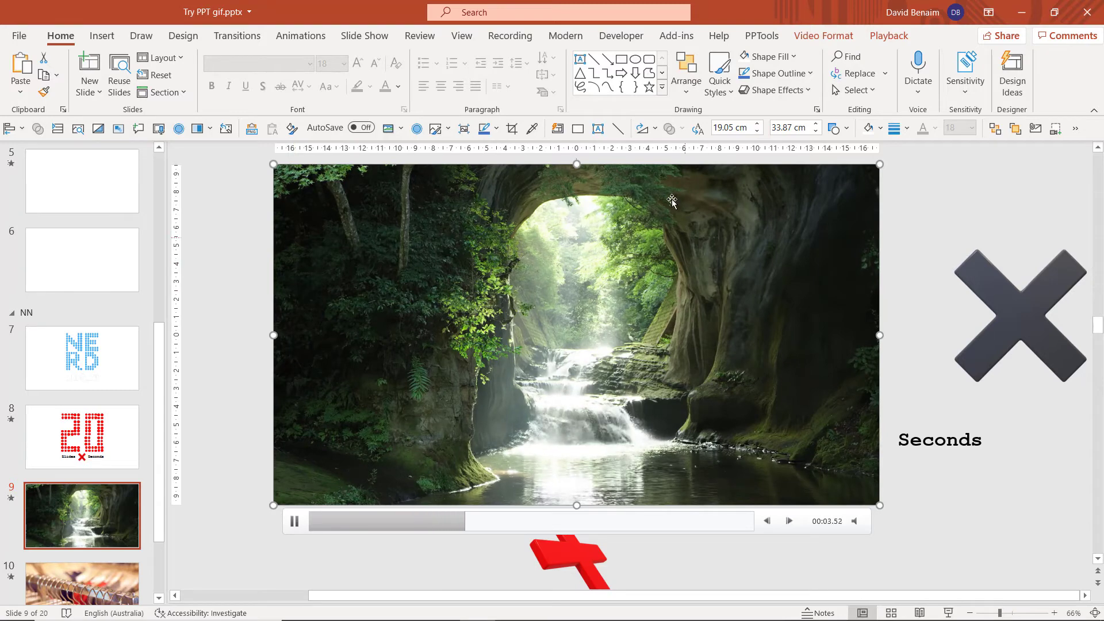
scroll(64, 575, "down", 3)
left_click(73, 525)
left_click(90, 389)
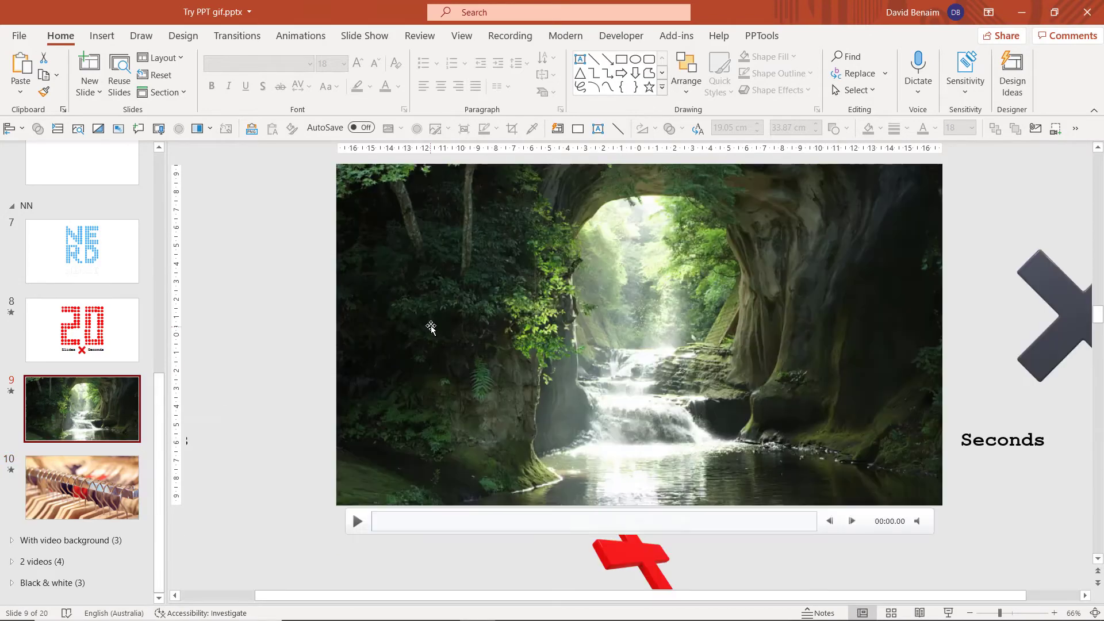
Paste a duplicate of the waterfall slide as slide 10 and shift its video right
left_click(431, 325)
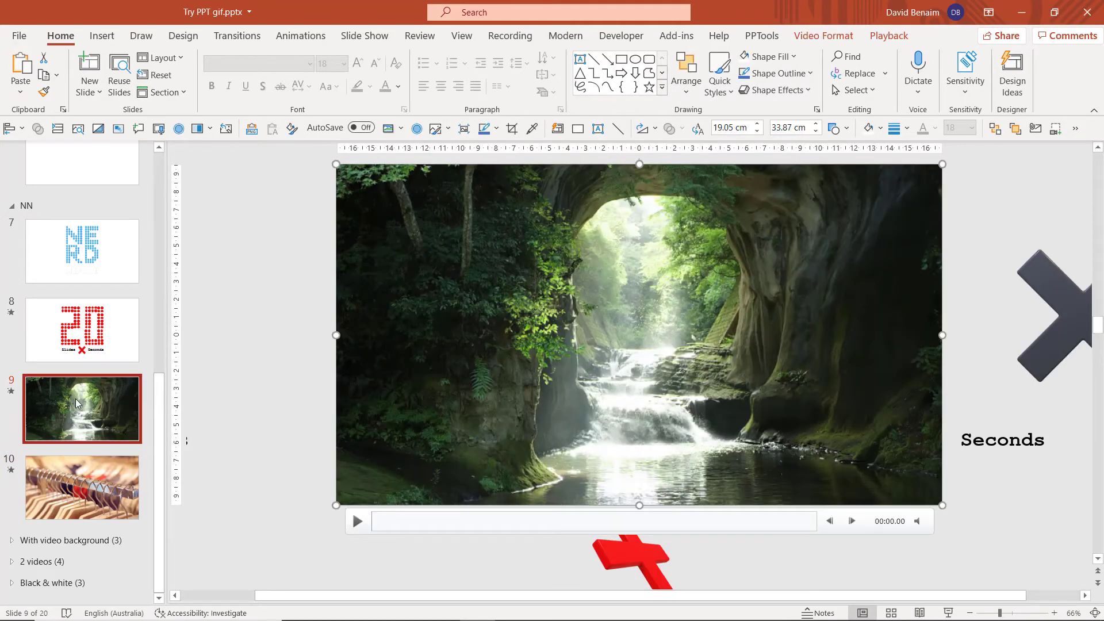
key("ctrl+v")
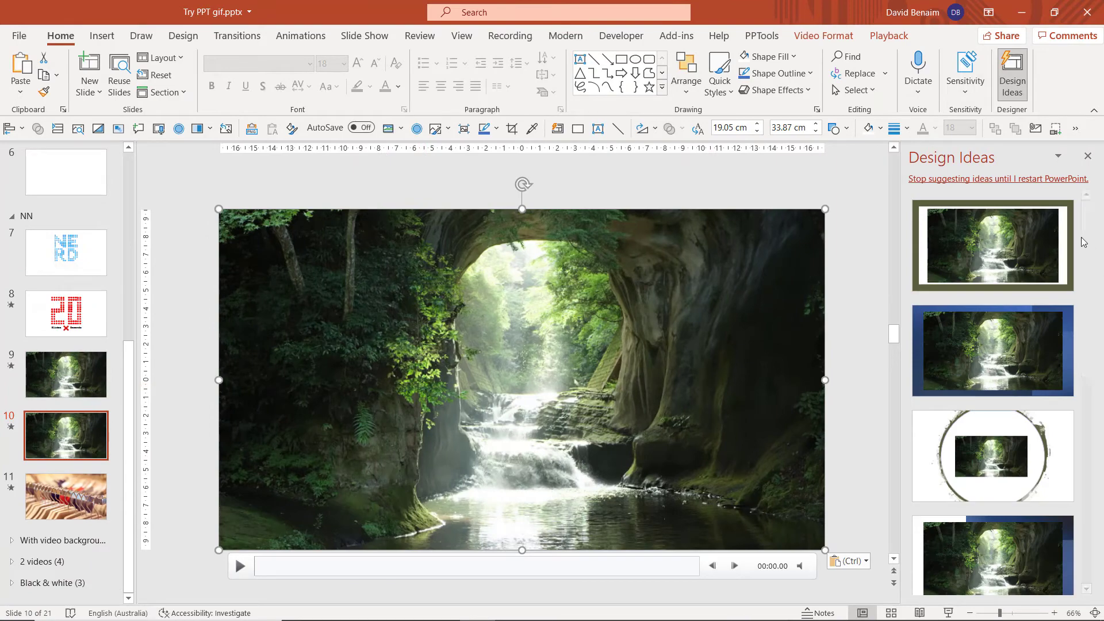
left_click(1088, 155)
left_click_drag(529, 395, 702, 386)
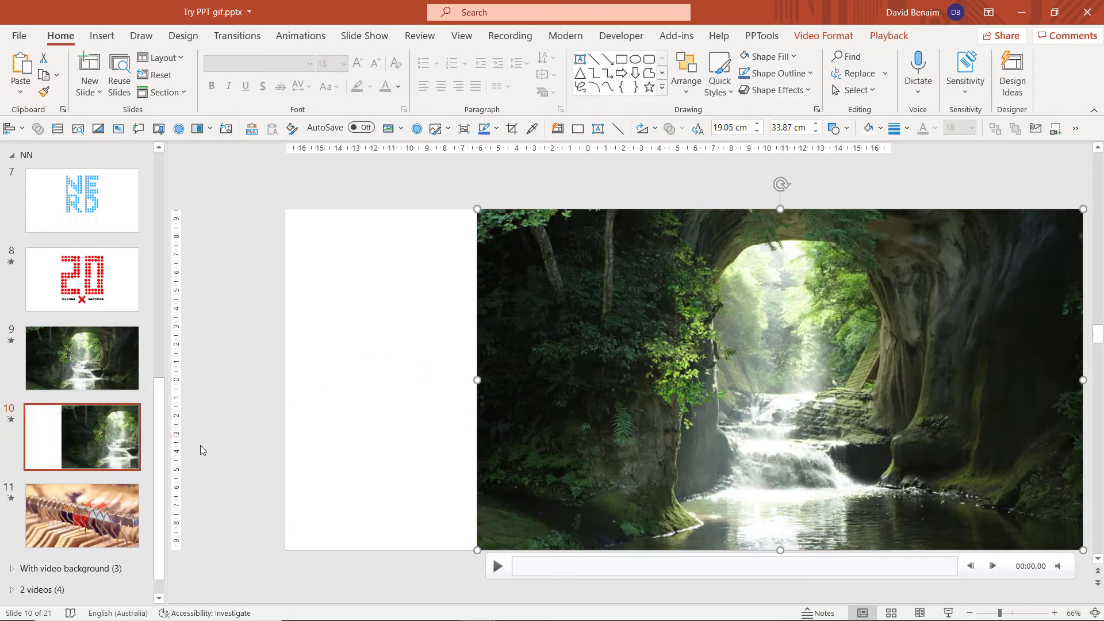
Apply the Morph transition to slide 10
left_click(236, 38)
left_click(143, 85)
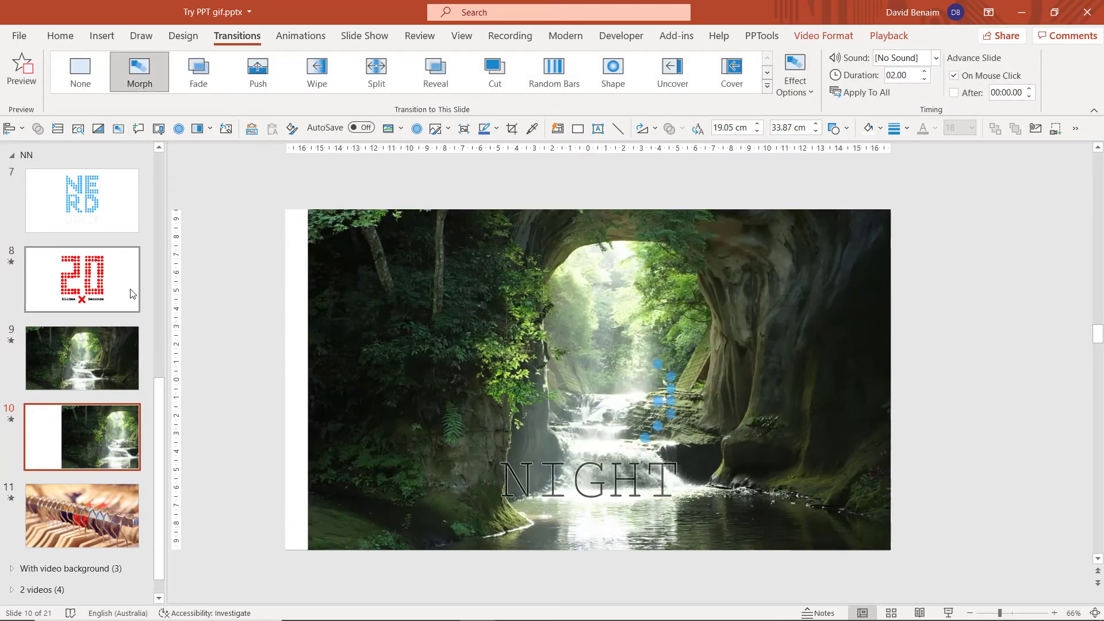
left_click(108, 349)
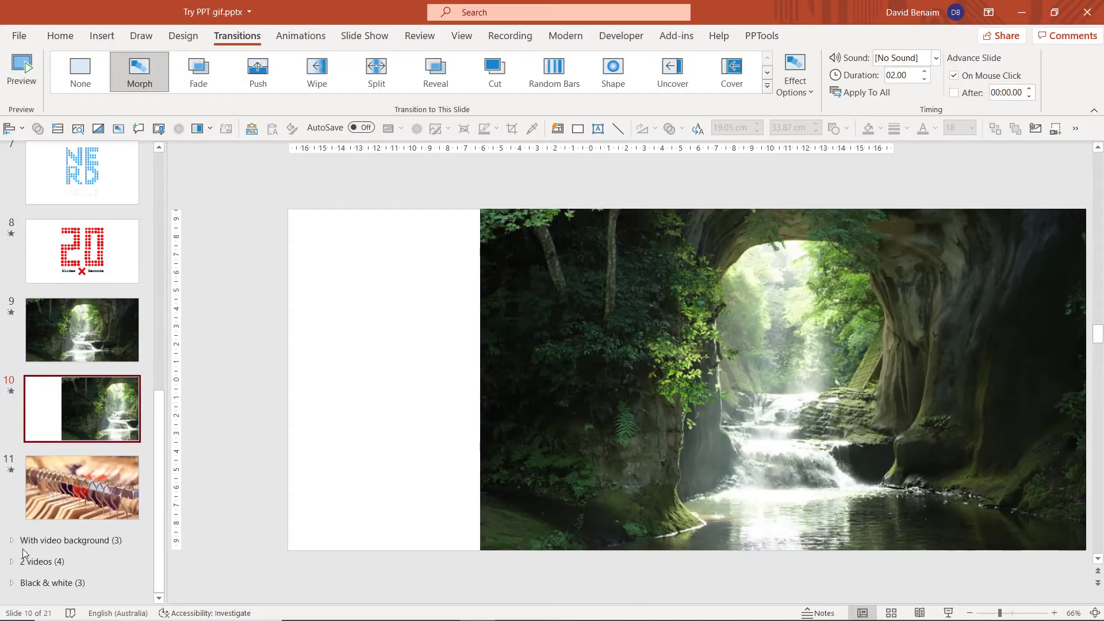
Look through slides 12–14 in the With video background group and paste slide 14's space video as slide 15
left_click(12, 541)
left_click(64, 568)
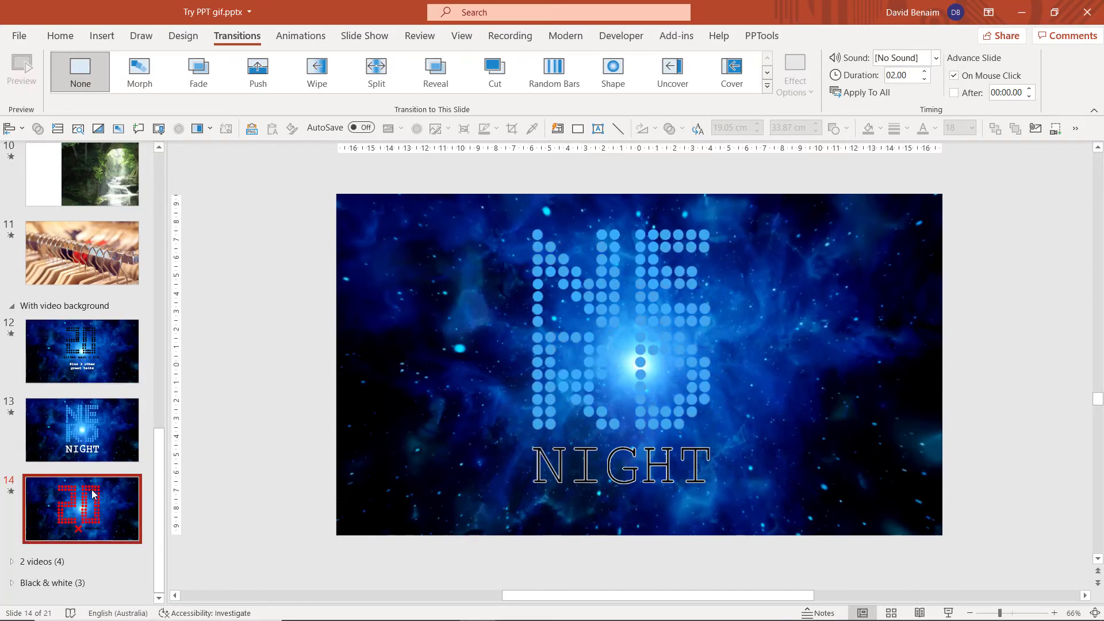
left_click(106, 434)
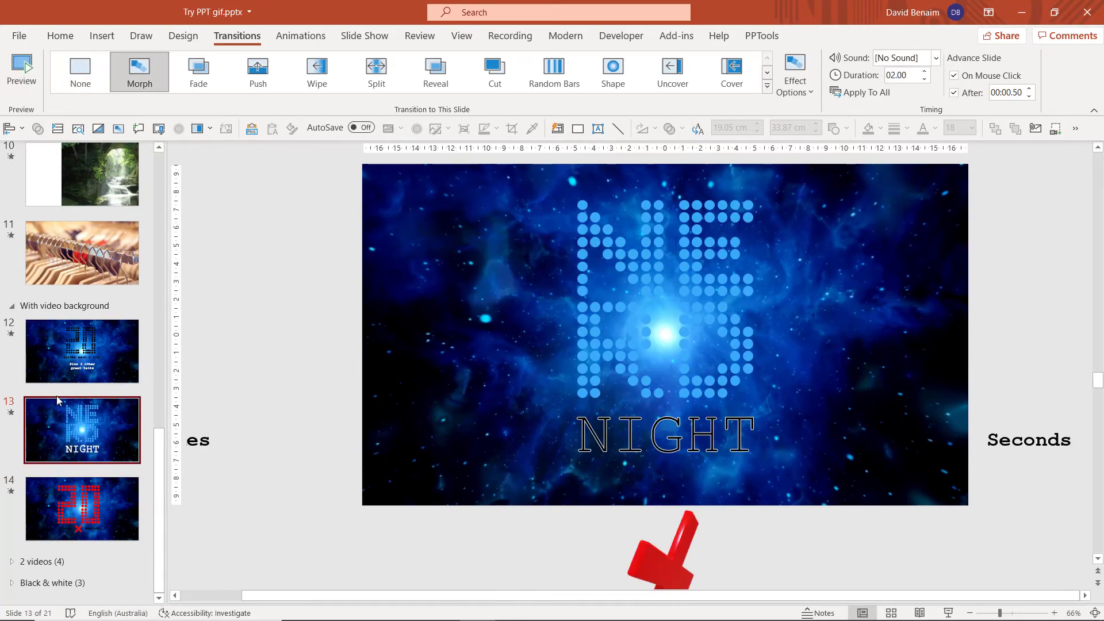
left_click(120, 501)
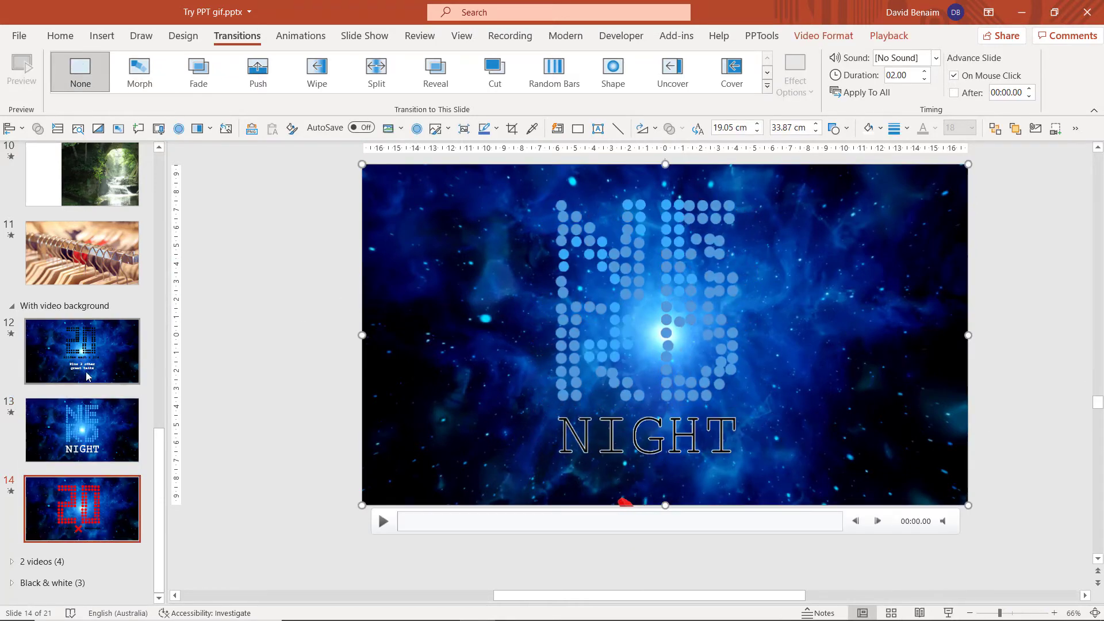
key("ctrl+v")
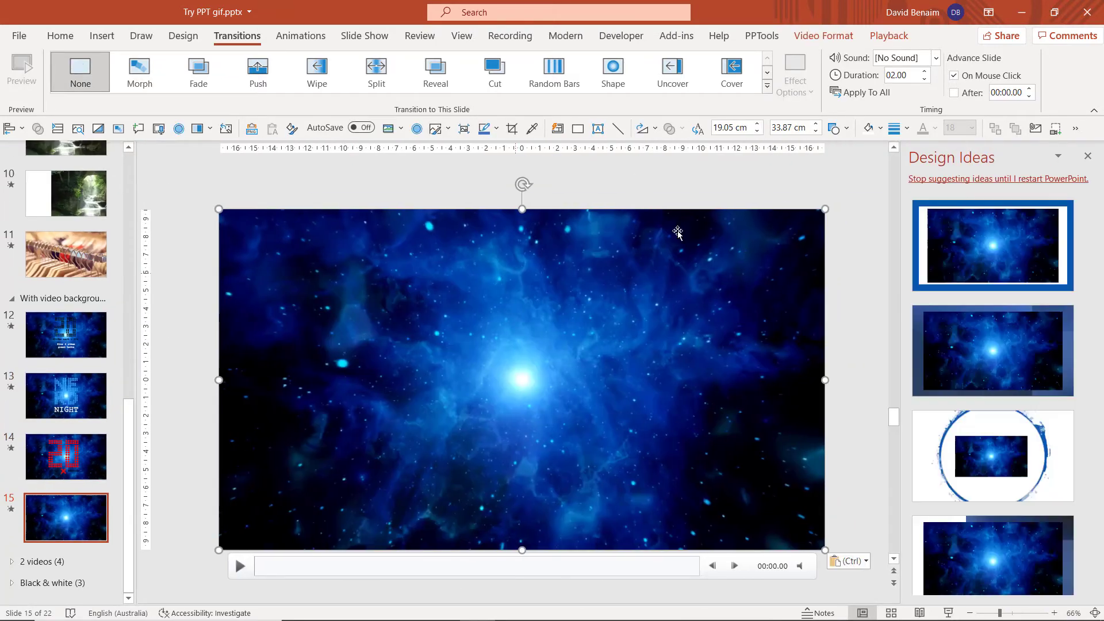
Paste the subscribe GIF from slide 6 onto slide 15
left_click(1087, 156)
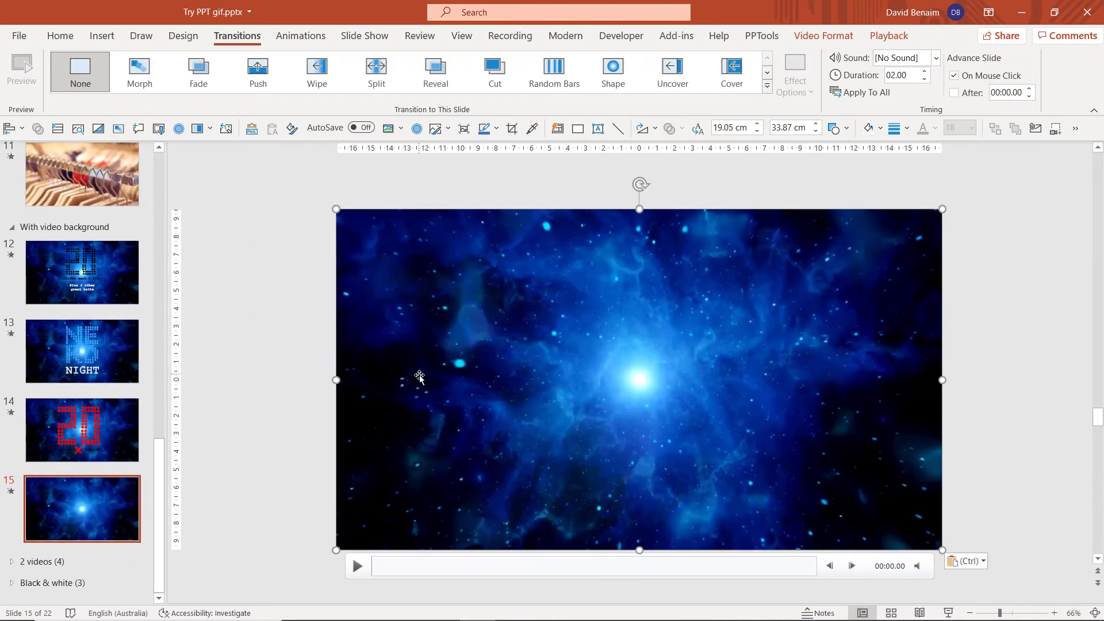
scroll(63, 278, "up", 3)
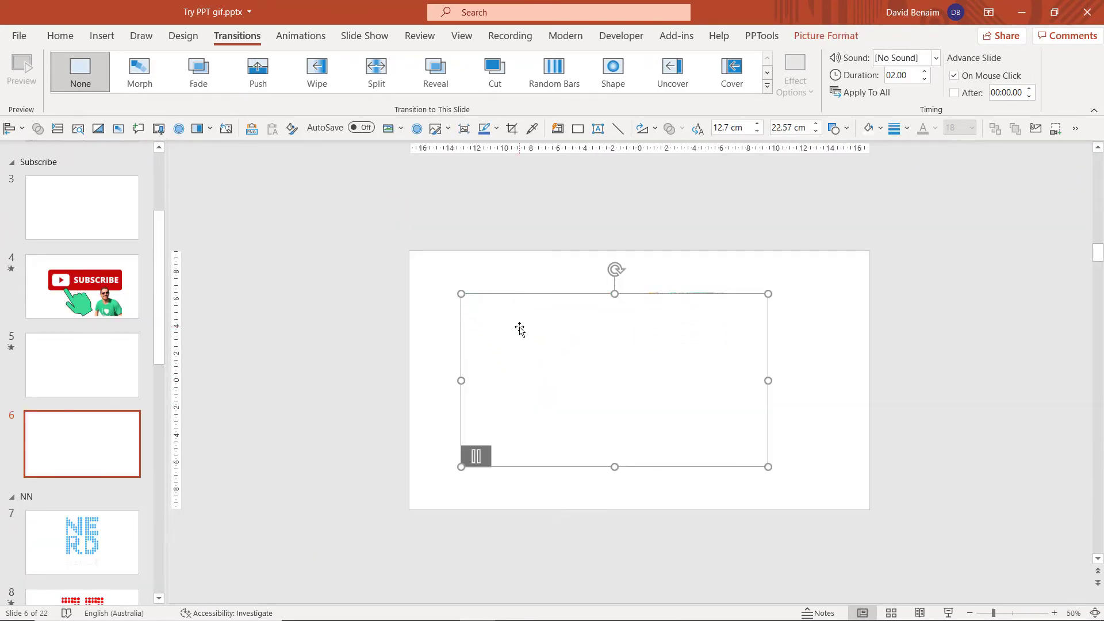
scroll(26, 392, "down", 10)
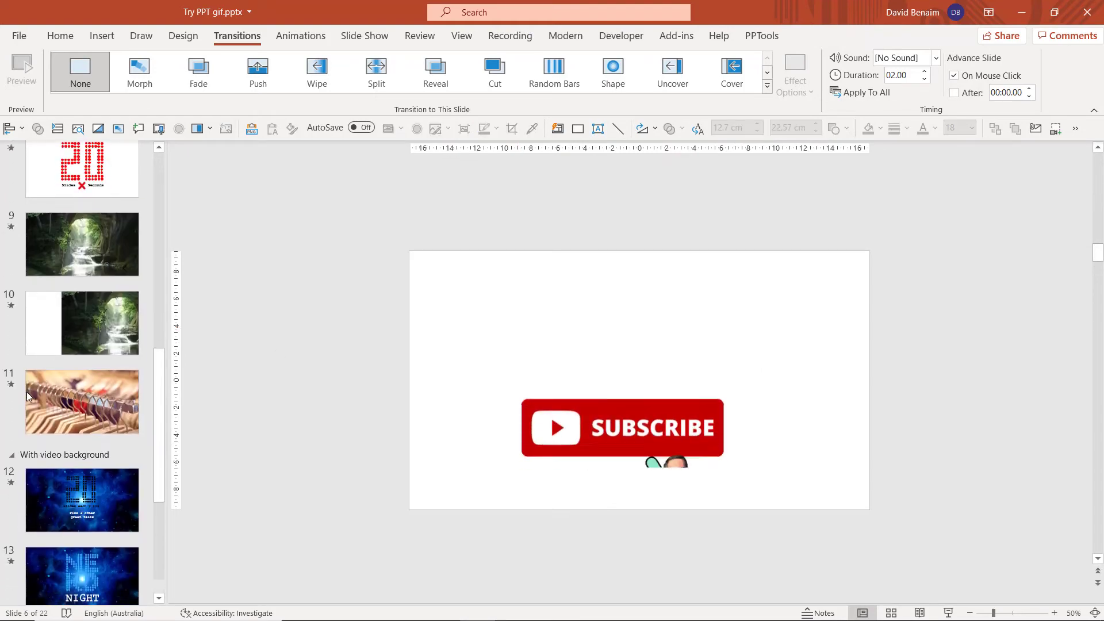
left_click(98, 494)
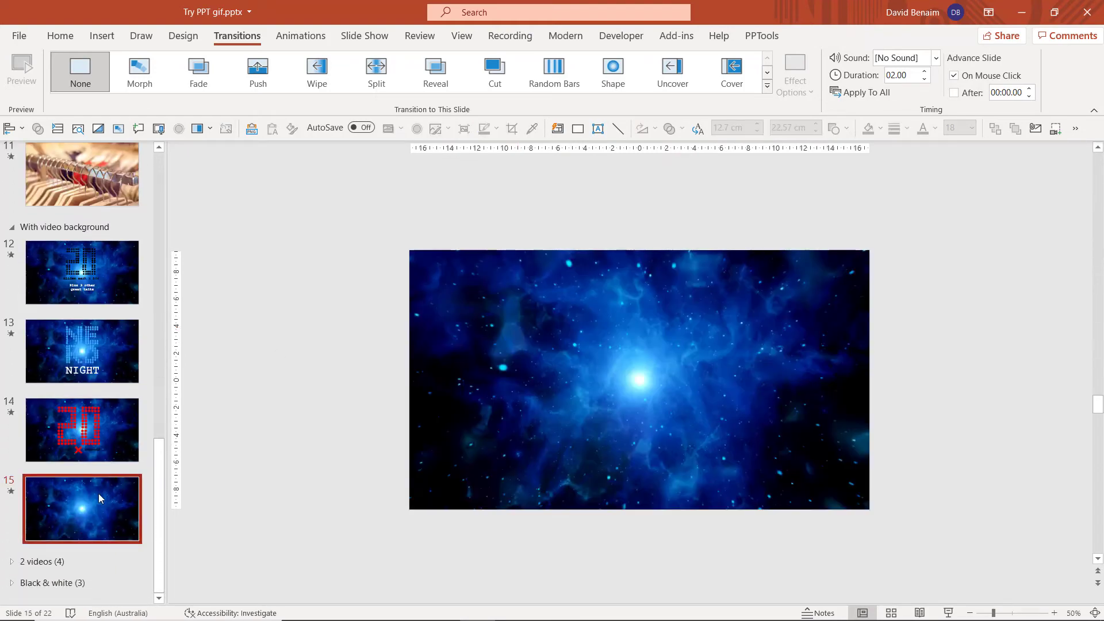
key("ctrl+v")
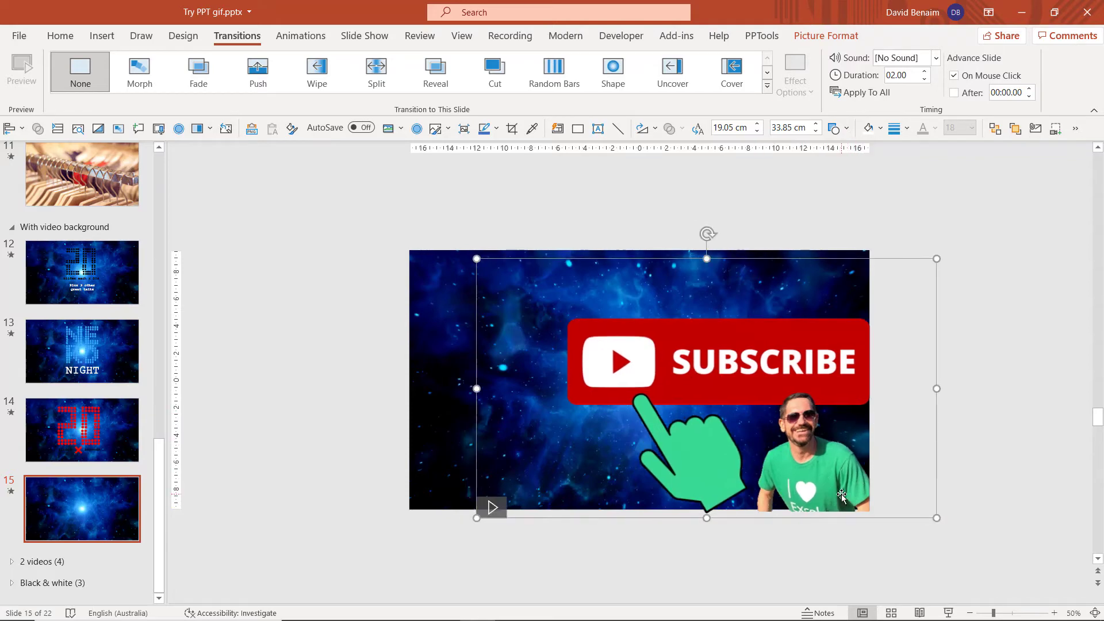
Check the space background video's format and playback settings on slide 15
left_click(419, 328)
left_click(824, 37)
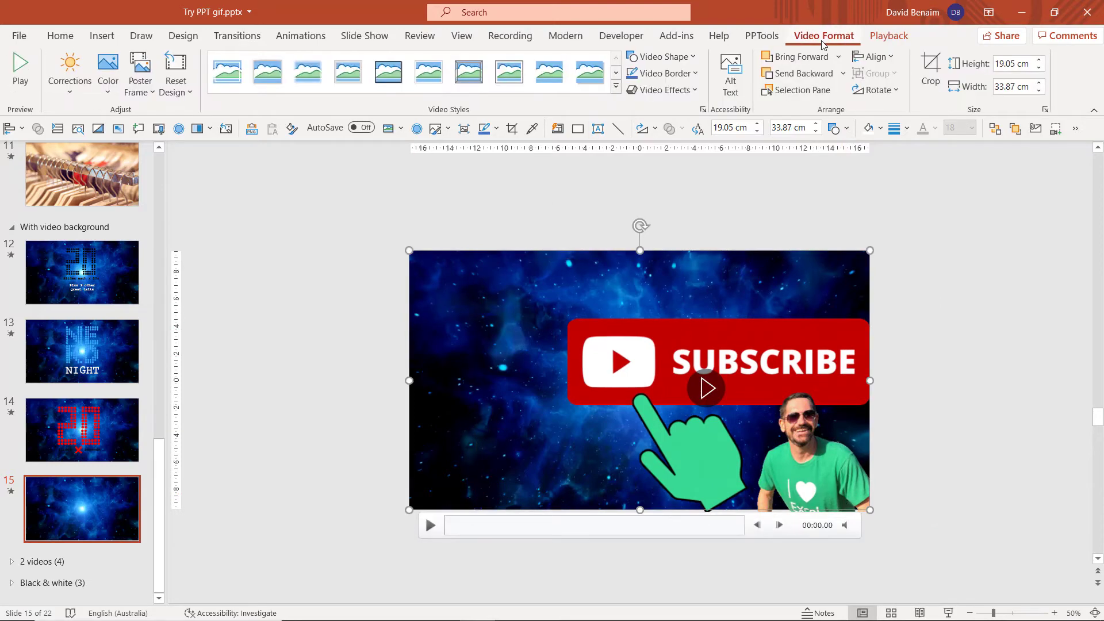
left_click(888, 37)
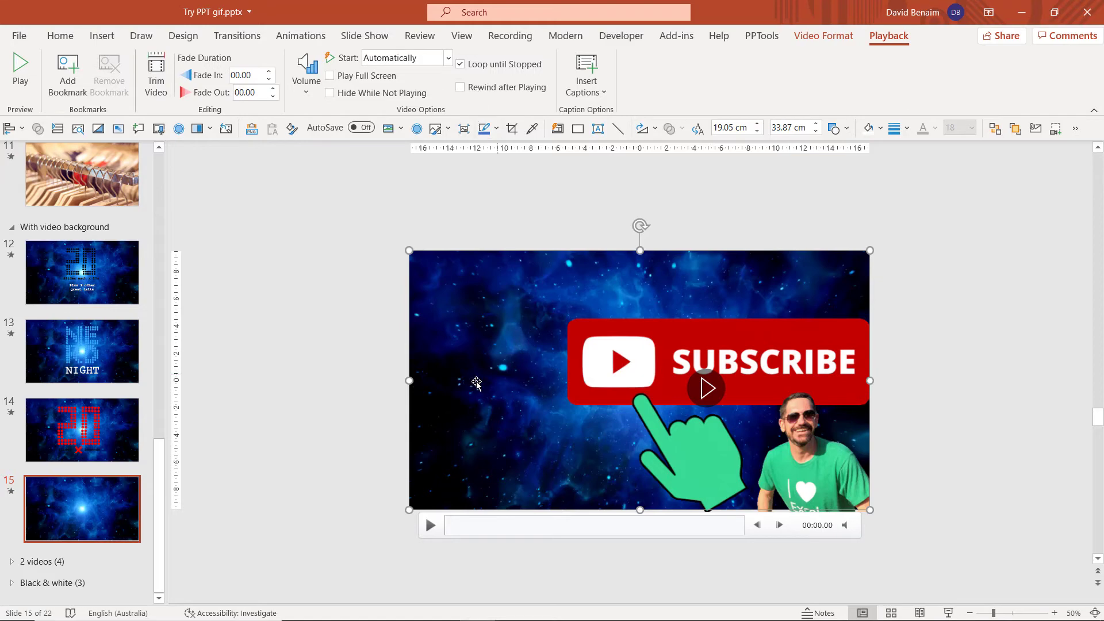
left_click(77, 510)
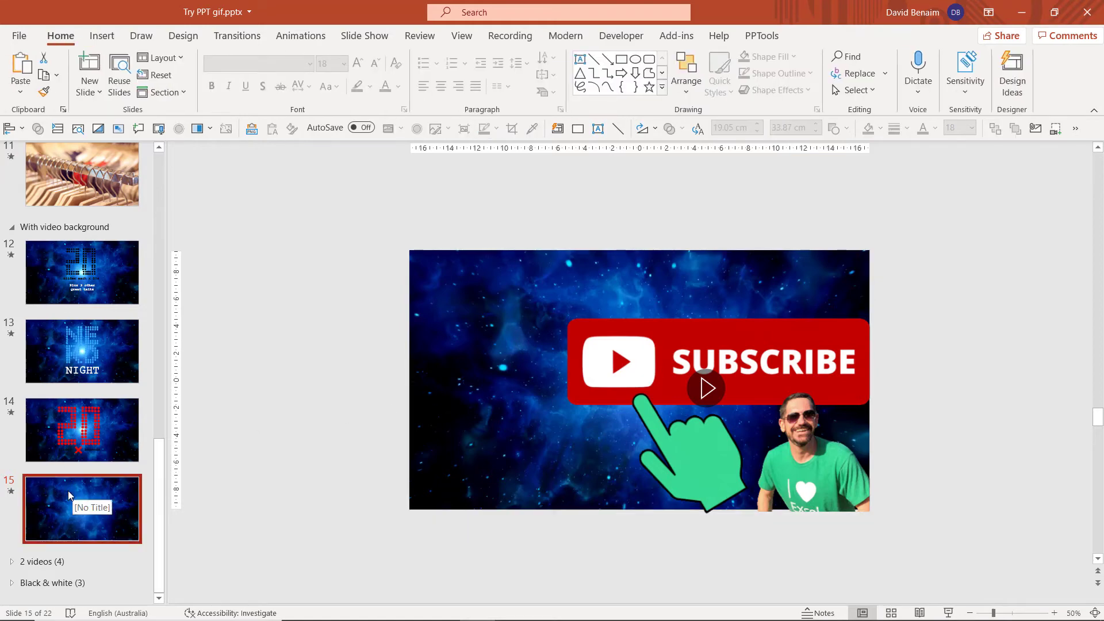
Export slide 15 as an animated GIF with the transparent background turned off
left_click(20, 42)
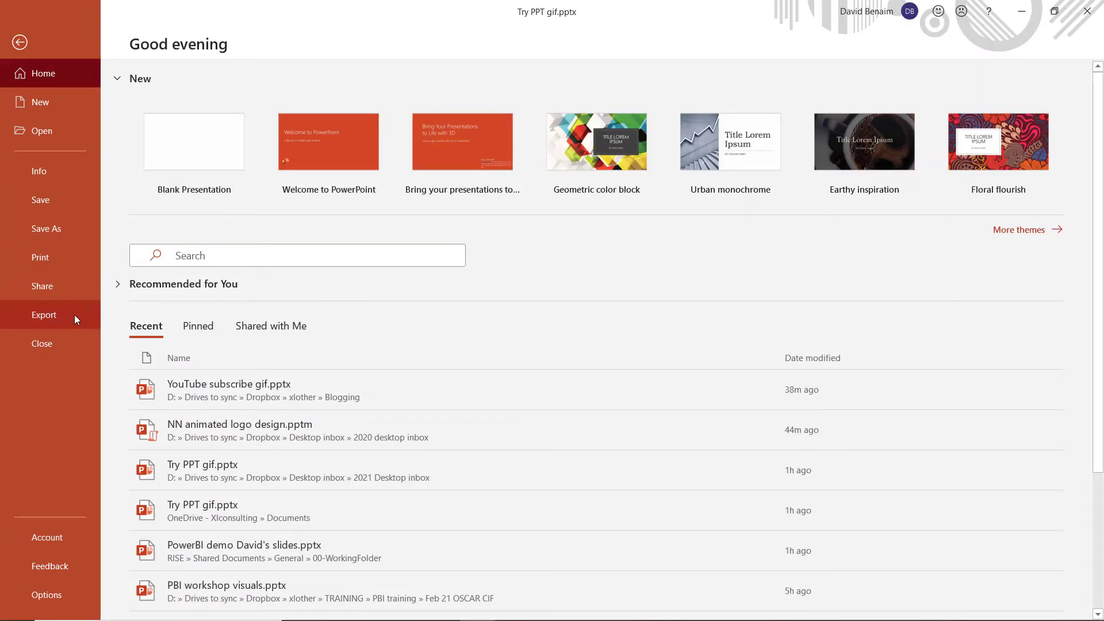
left_click(71, 315)
left_click(244, 177)
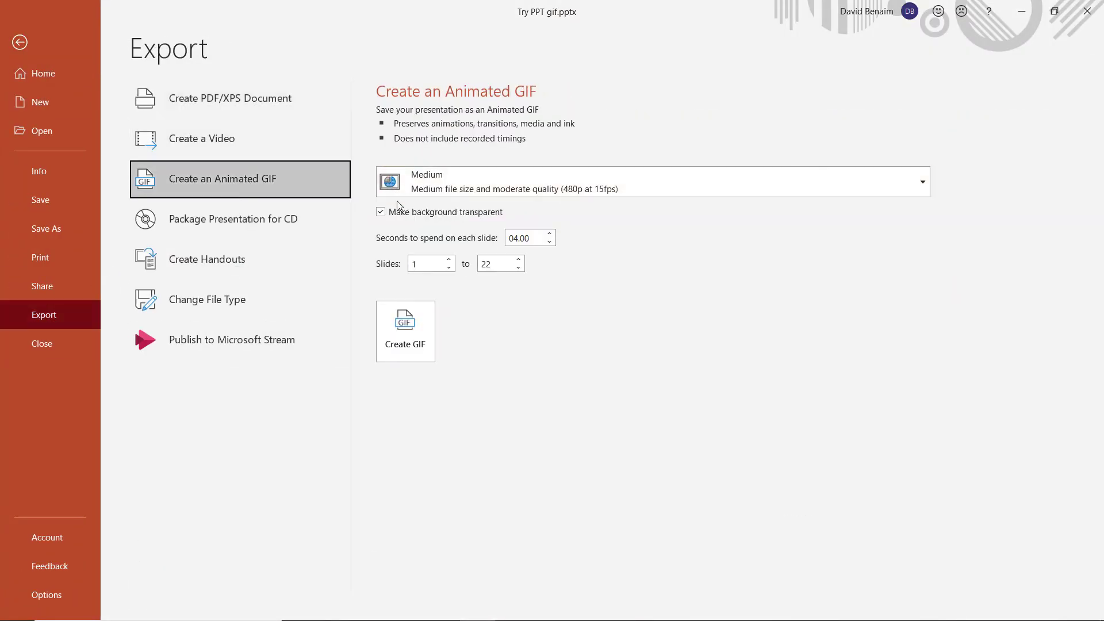
left_click(403, 213)
left_click(403, 214)
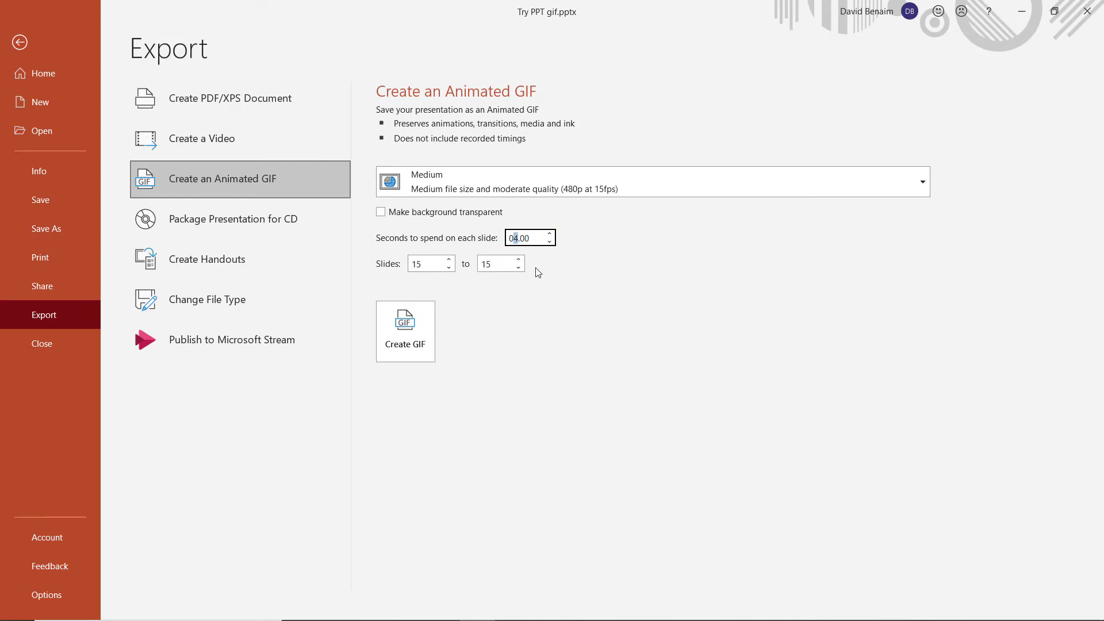
left_click(405, 332)
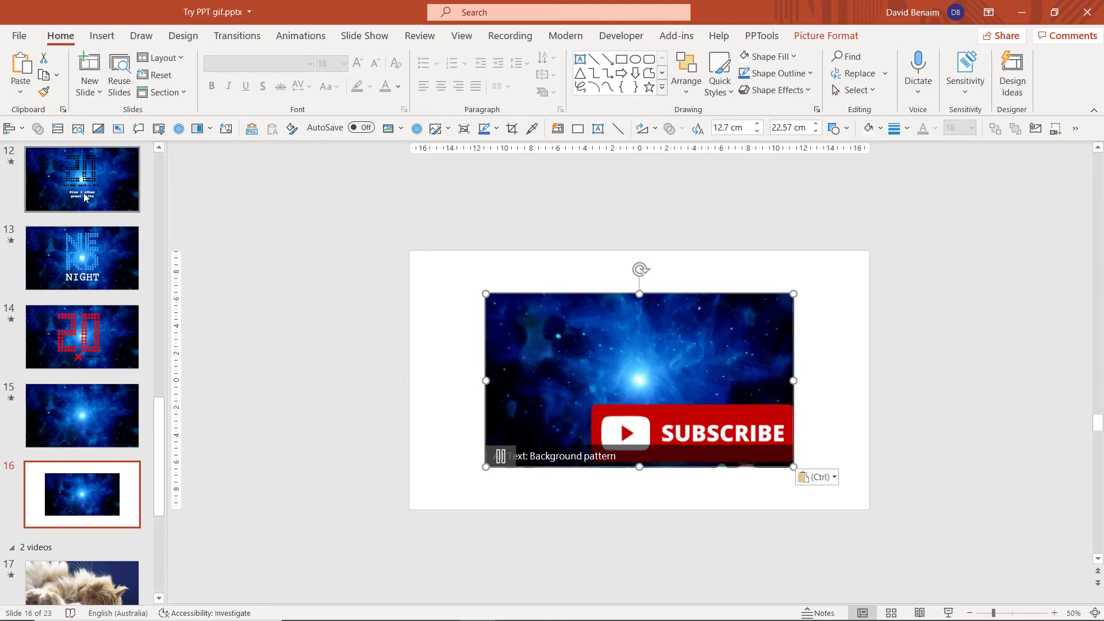
Pause the GIF on slide 16 and browse the stock background videos in the Icons library
left_click(498, 458)
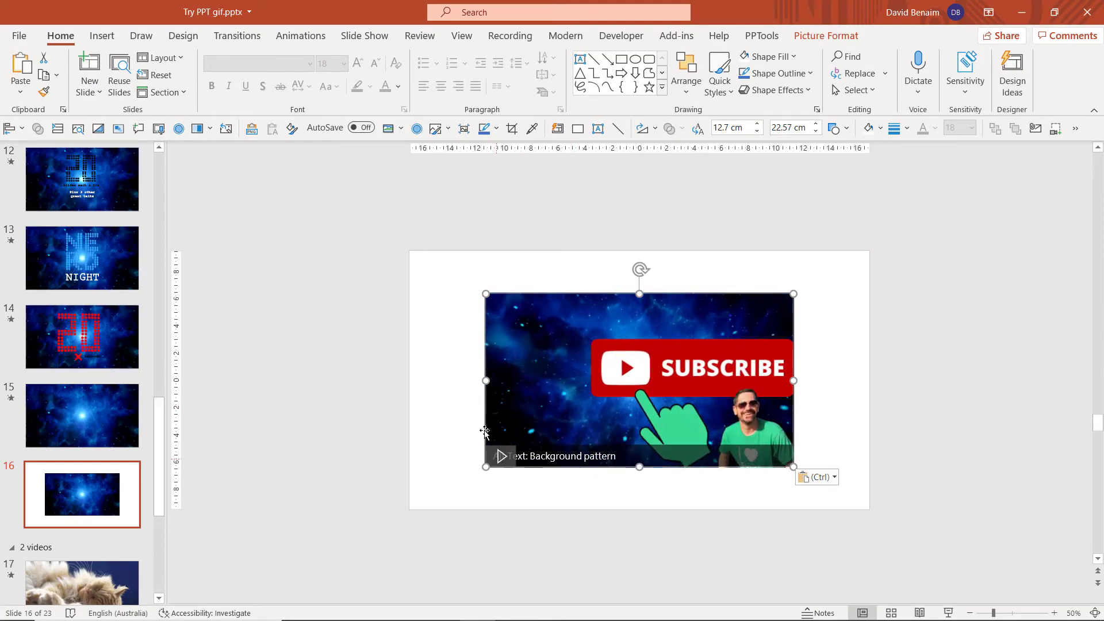
left_click(98, 38)
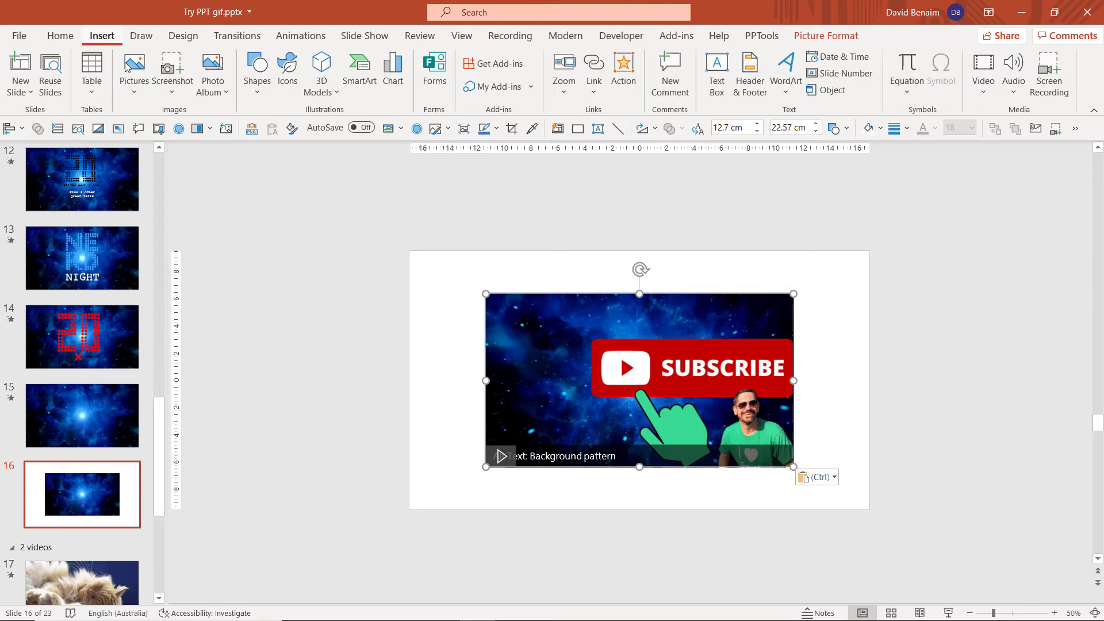
left_click(293, 90)
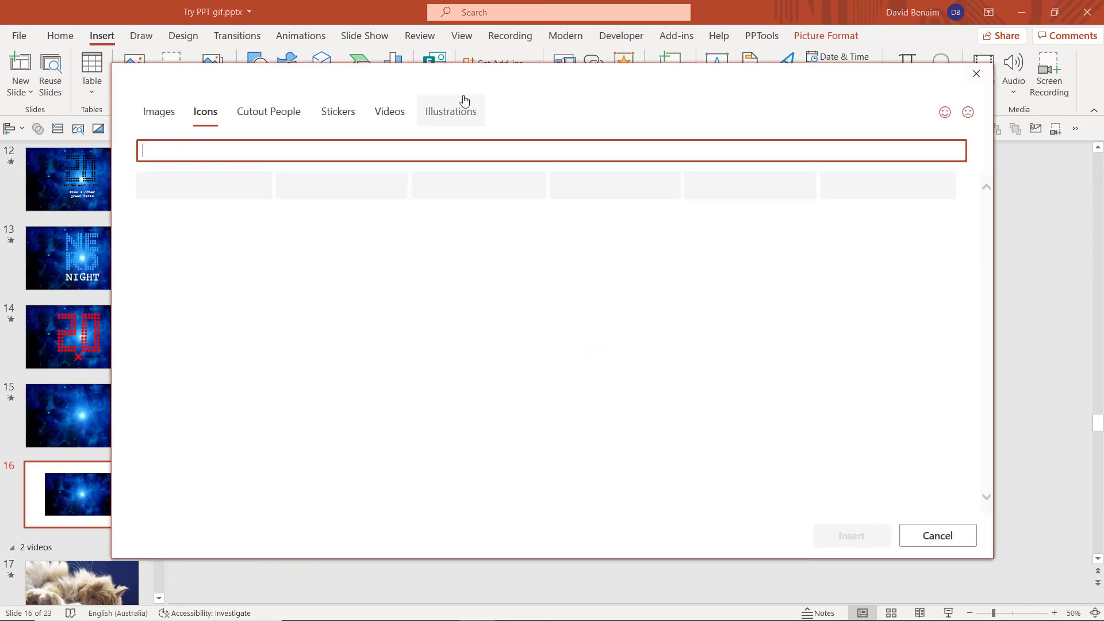
left_click(405, 118)
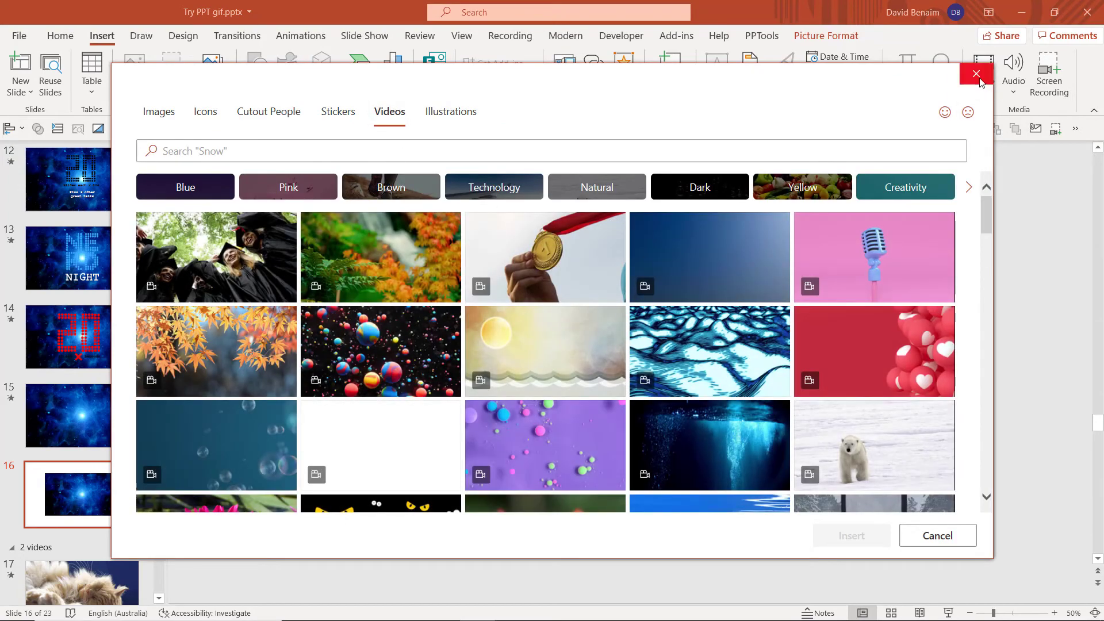
left_click(977, 75)
left_click(21, 35)
Review Create a Video settings, keeping Full HD (1080p) and recorded timings, then view the GIF options
left_click(57, 314)
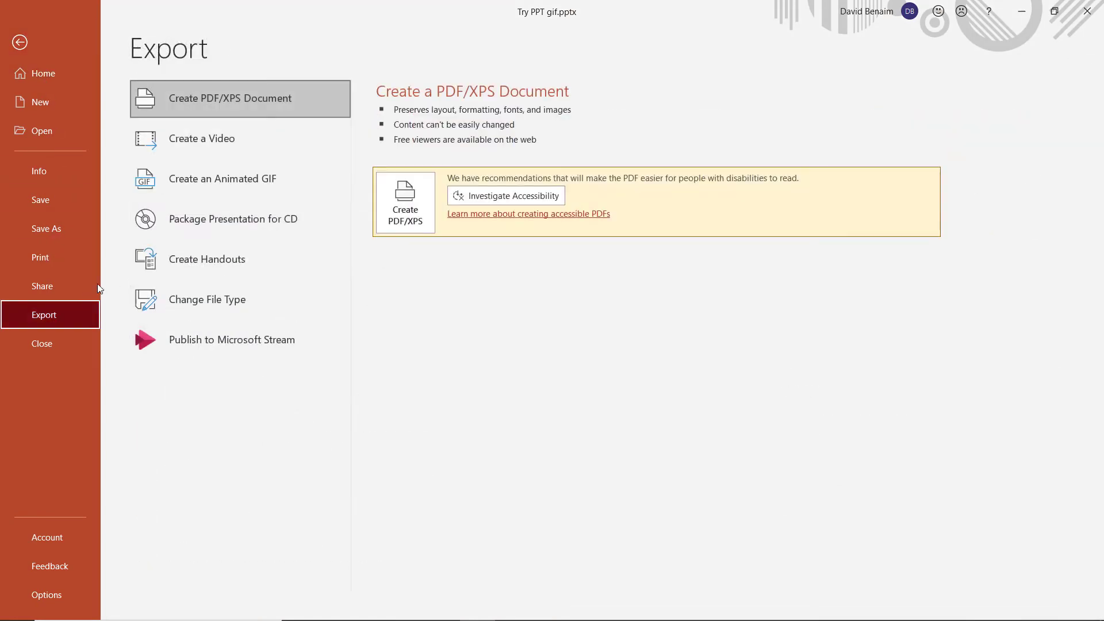
left_click(190, 139)
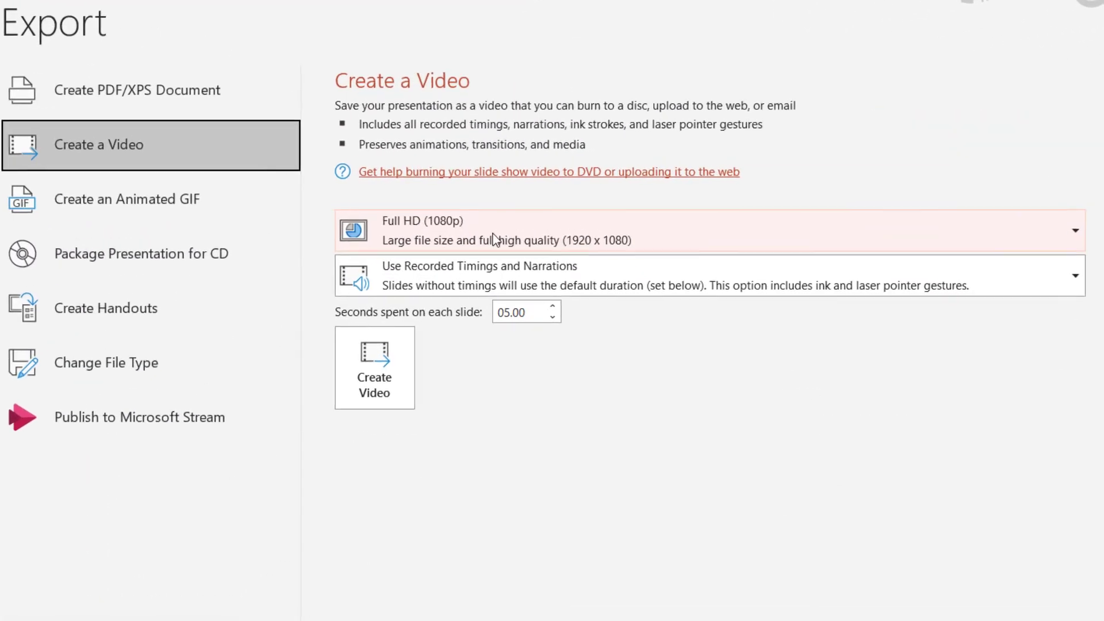
left_click(492, 223)
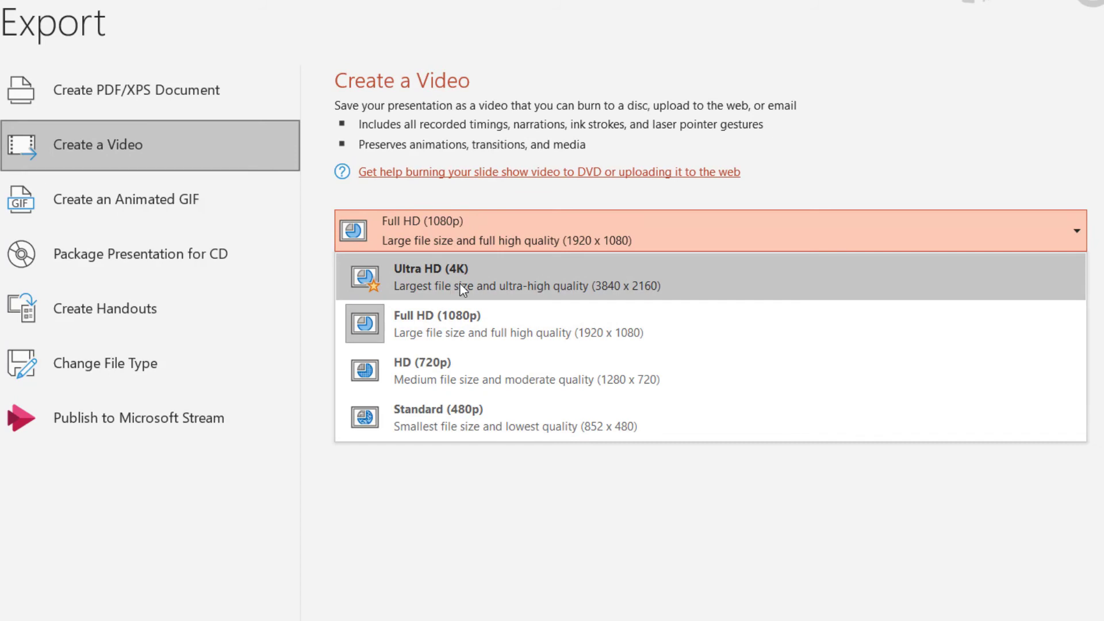
left_click(321, 281)
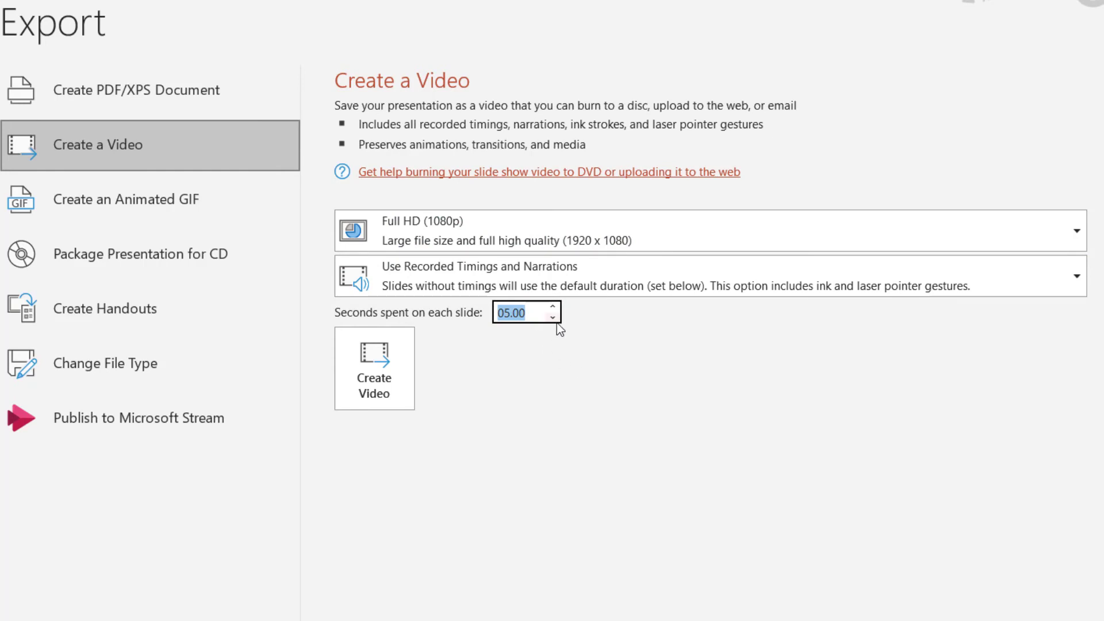
left_click(457, 272)
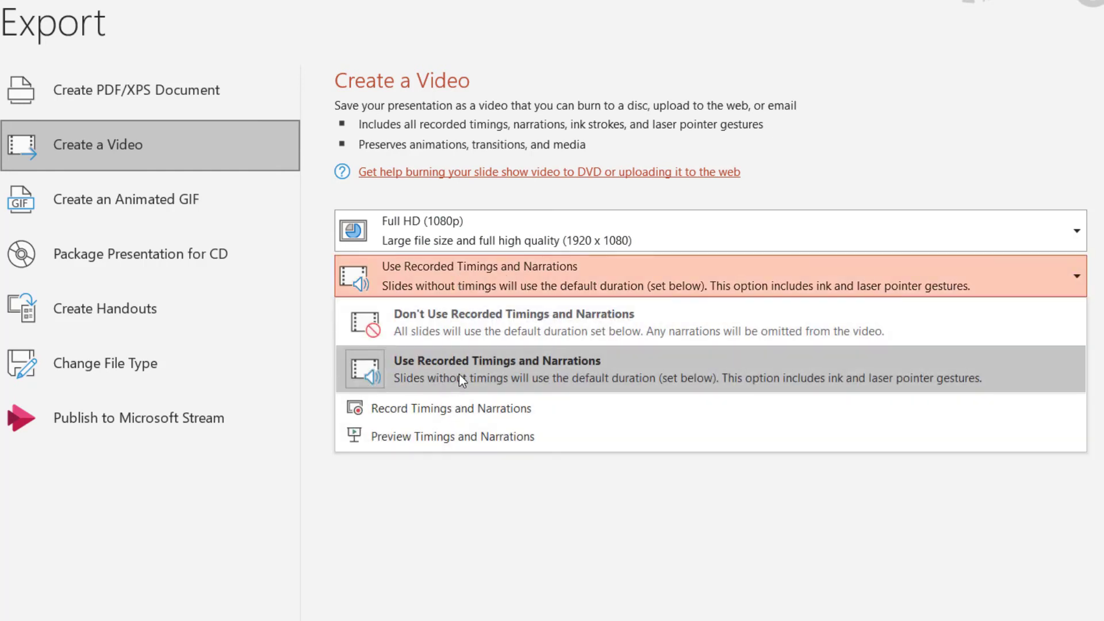
left_click(482, 376)
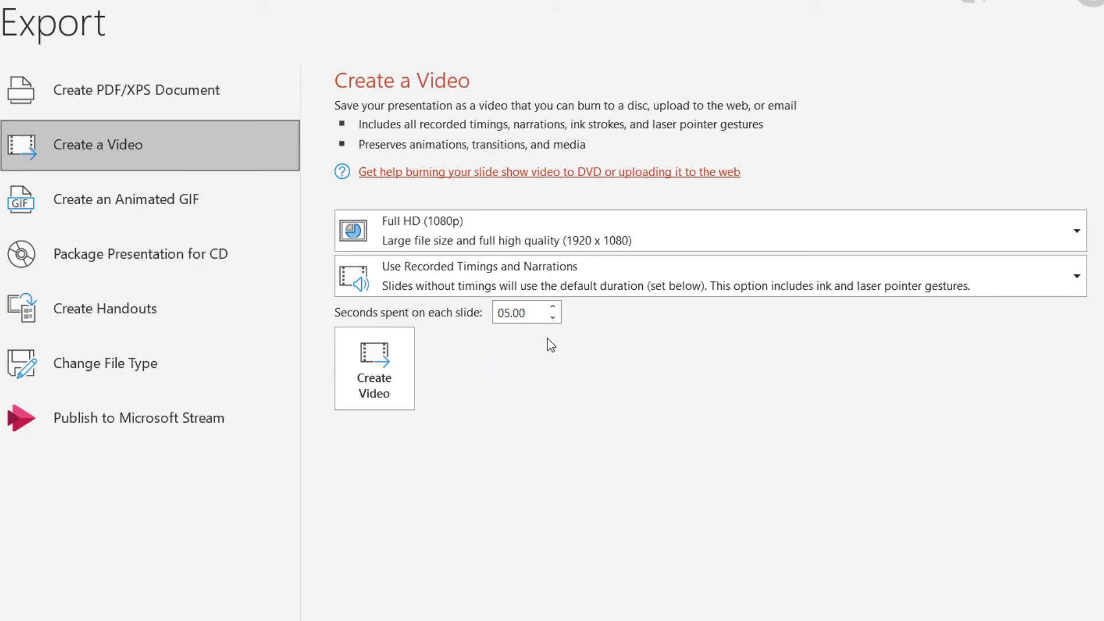
left_click(122, 216)
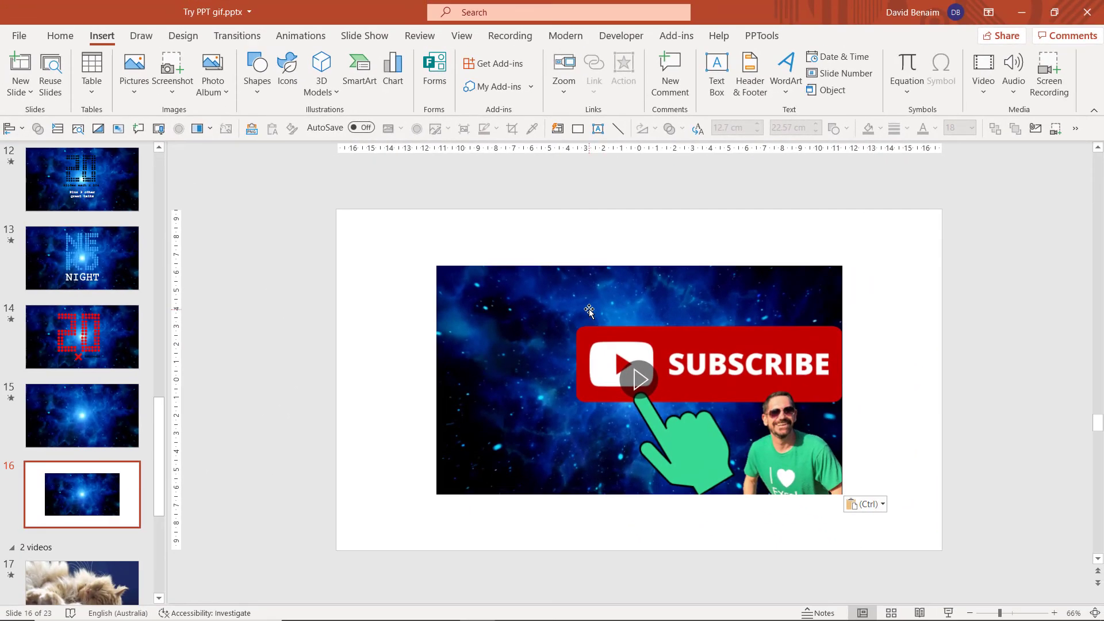
Switch to Camtasia and start a timeline selection around 0:04:02
left_click(550, 364)
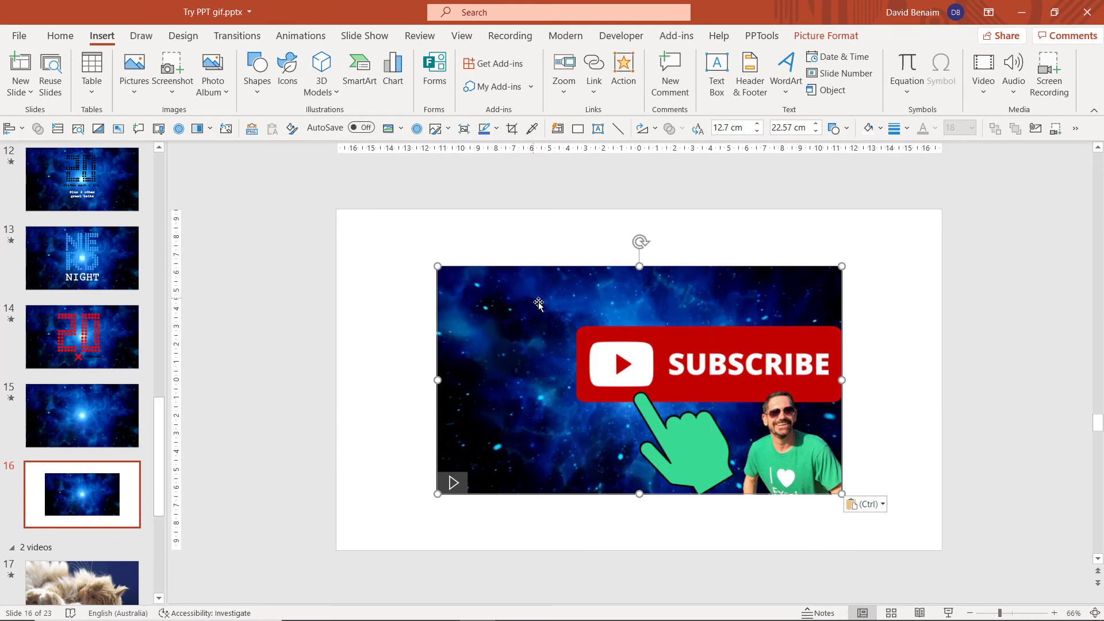
key("alt+Tab")
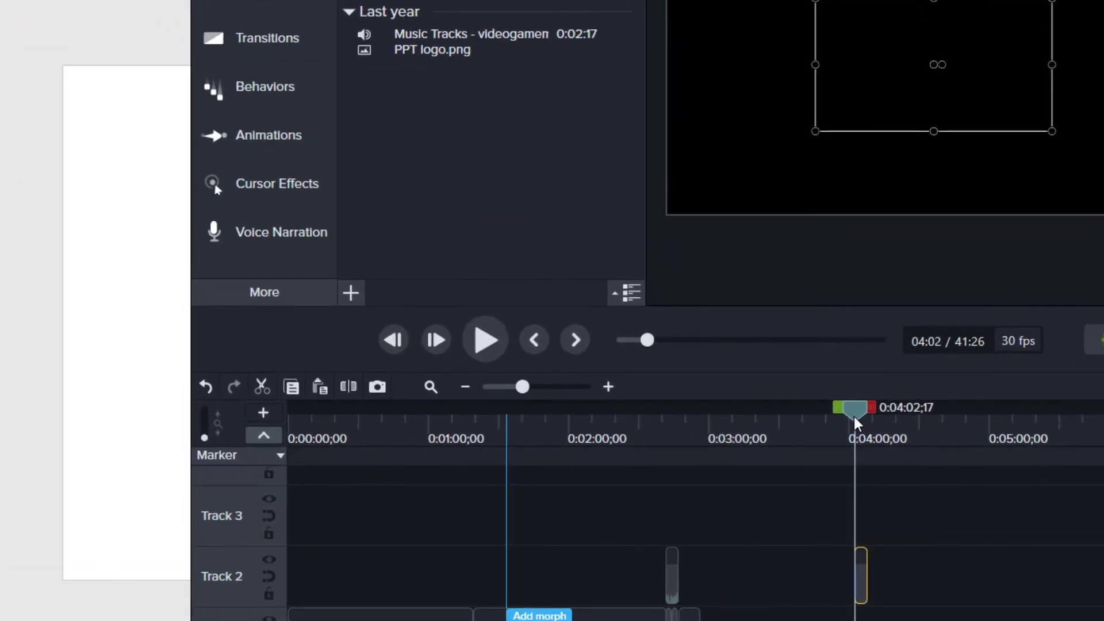
left_click_drag(855, 424, 889, 416)
left_click_drag(872, 548, 860, 569)
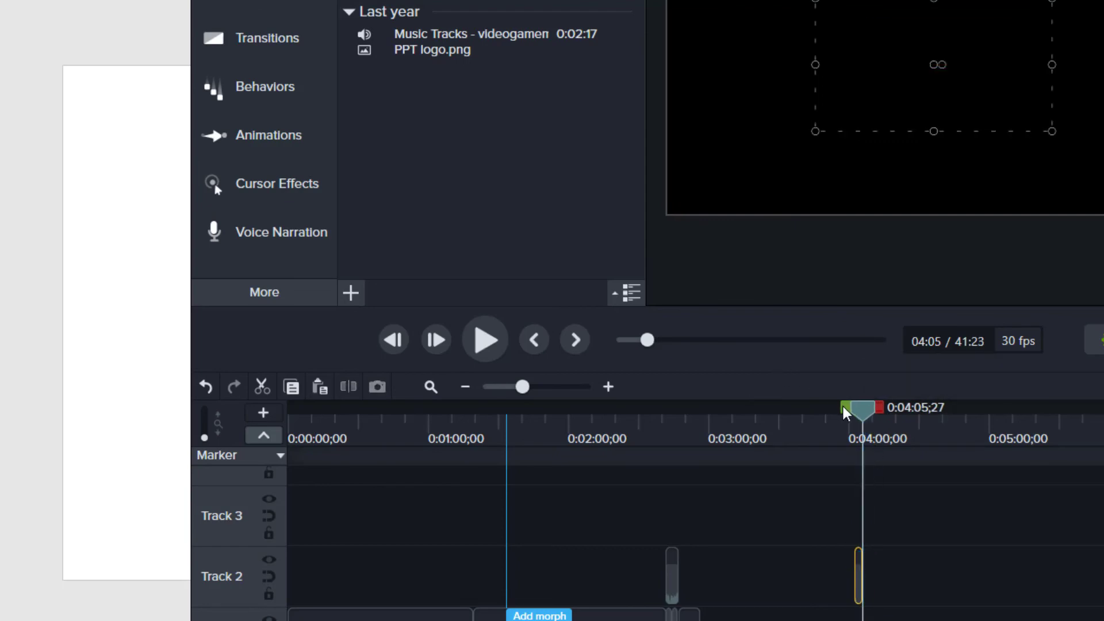
left_click_drag(844, 413, 834, 420)
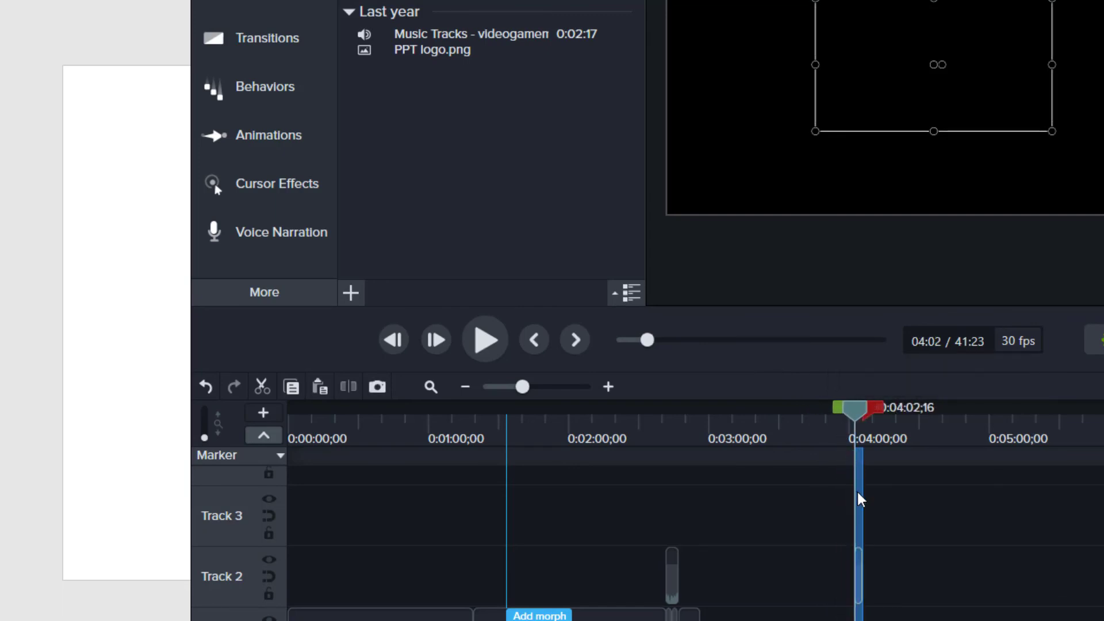